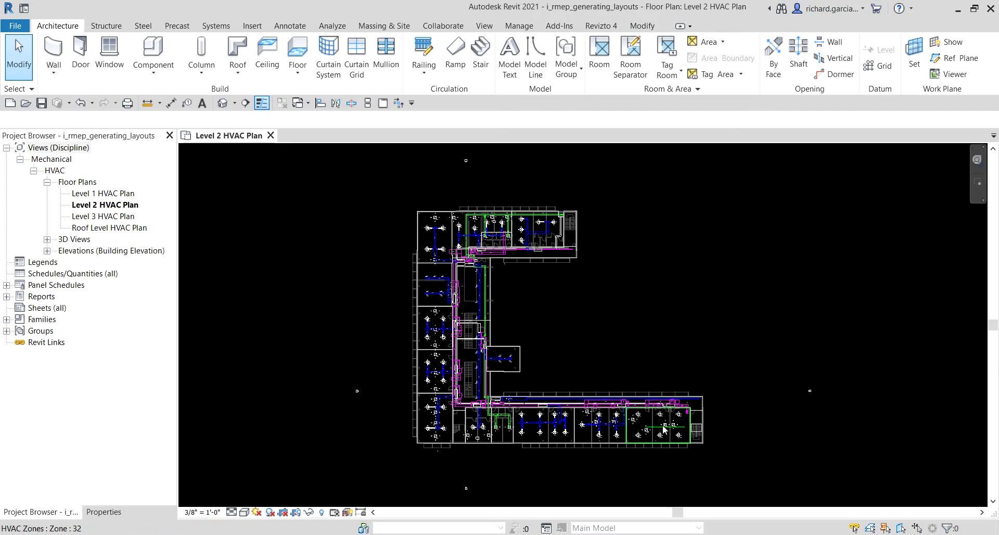
Start Generate Layout for the supply air system from the 300 CFM terminal nearest the corridor in the easternmost room
{"action": "middle_click_drag", "start_coordinate": [664, 429], "coordinate": [538, 328]}
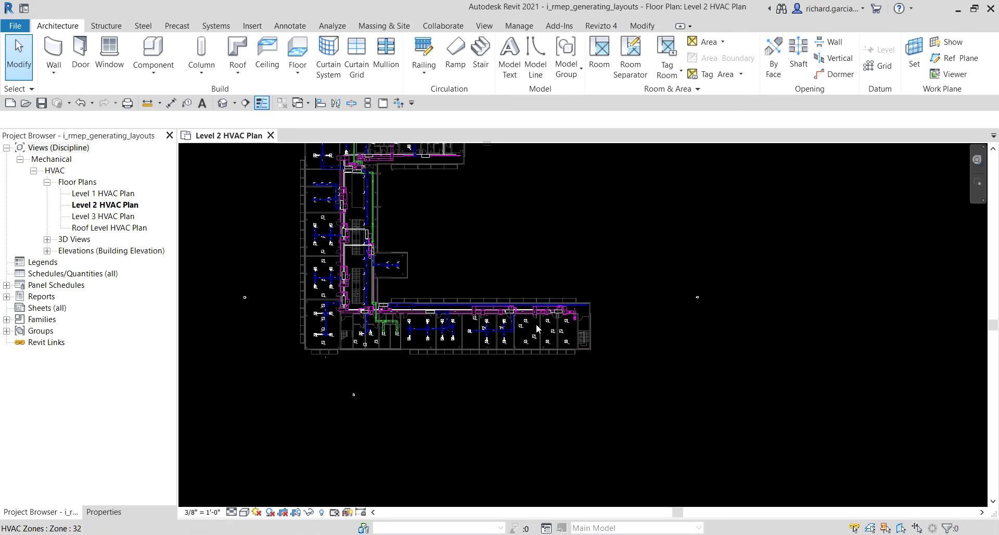
{"action": "scroll", "coordinate": [547, 331], "scroll_direction": "up", "scroll_amount": 5}
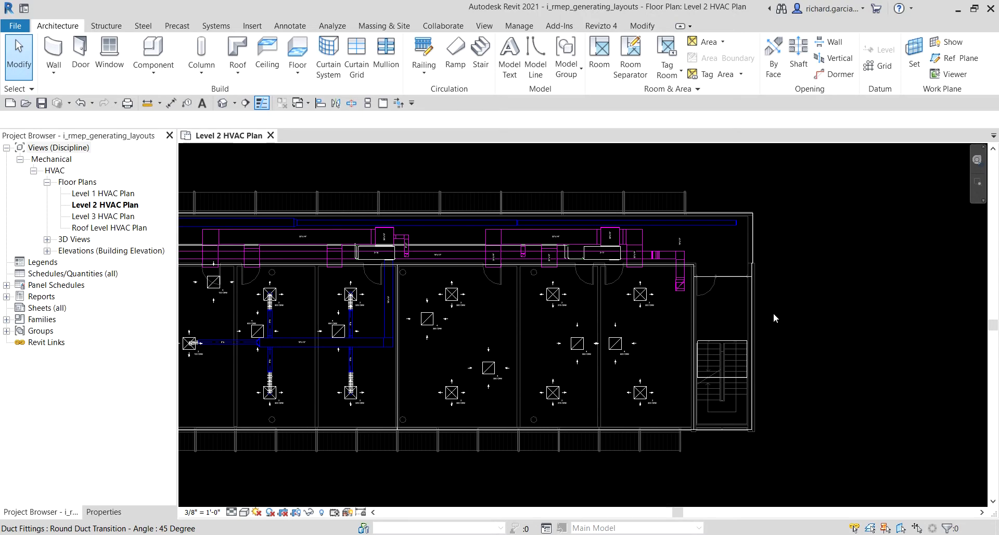
{"action": "scroll", "coordinate": [717, 311], "scroll_direction": "up", "scroll_amount": 2}
{"action": "scroll", "coordinate": [726, 306], "scroll_direction": "up", "scroll_amount": 1}
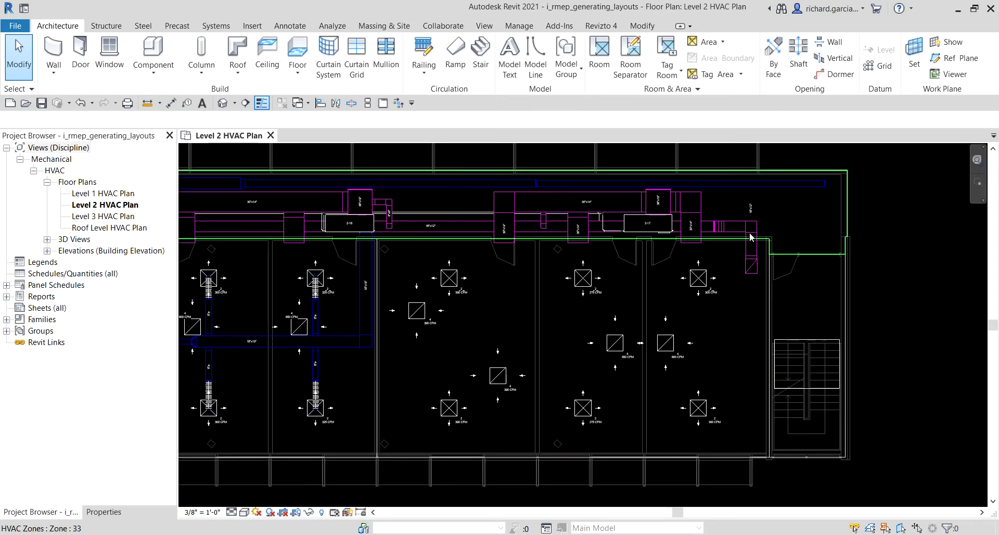
{"action": "left_click", "coordinate": [705, 279]}
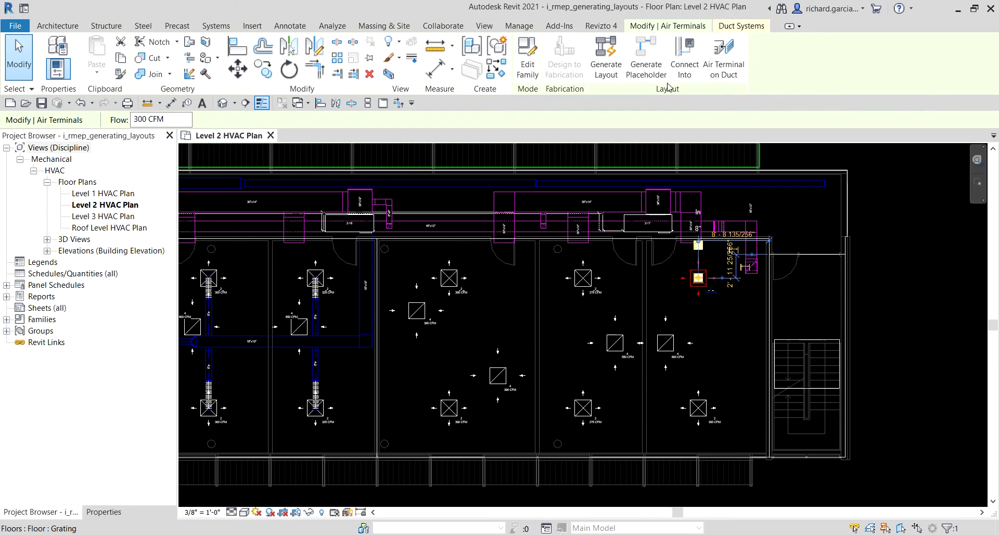
{"action": "key", "text": "ctrl"}
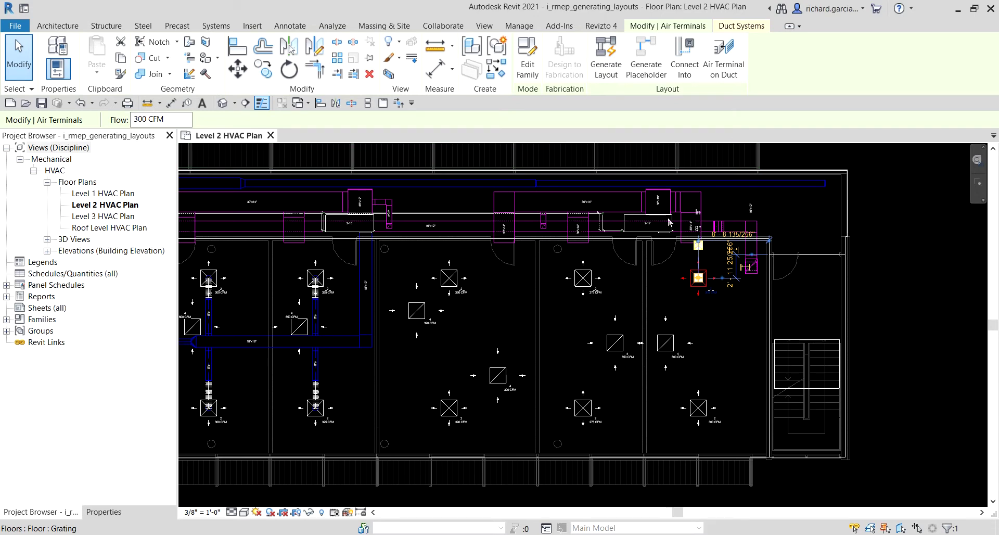
{"action": "left_click", "coordinate": [607, 65]}
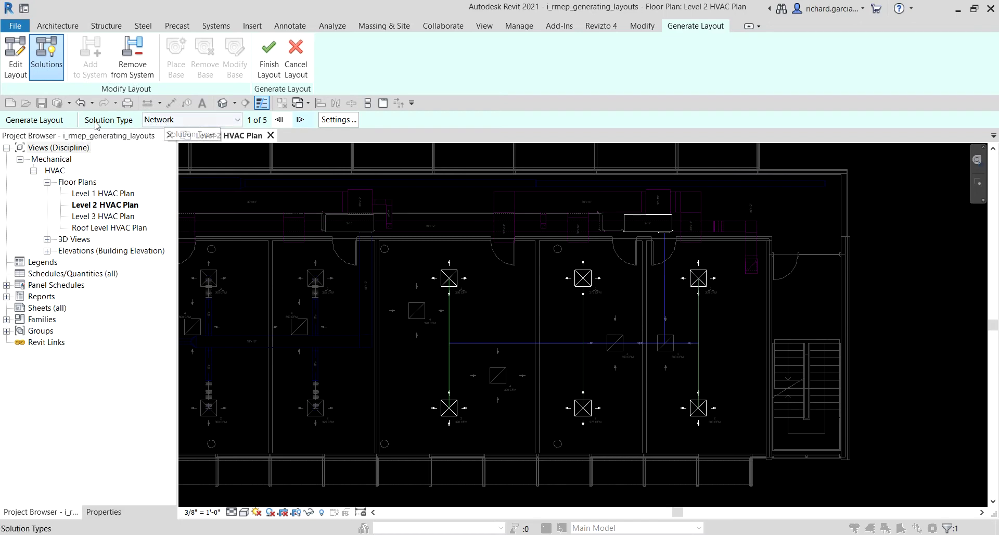
Examine the available solution types and compare the Network layout solutions from 1 to 5
{"action": "left_click", "coordinate": [188, 123]}
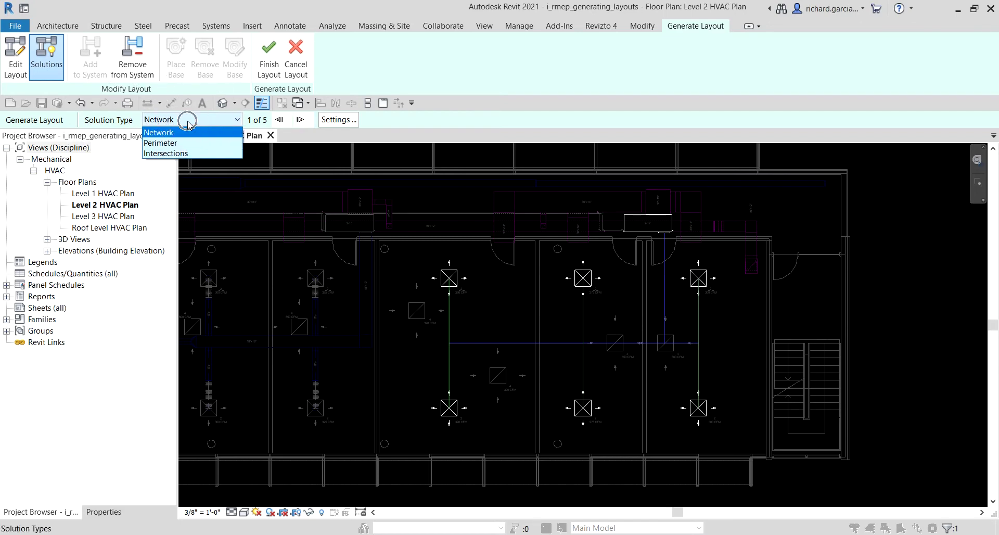
{"action": "left_click", "coordinate": [188, 123]}
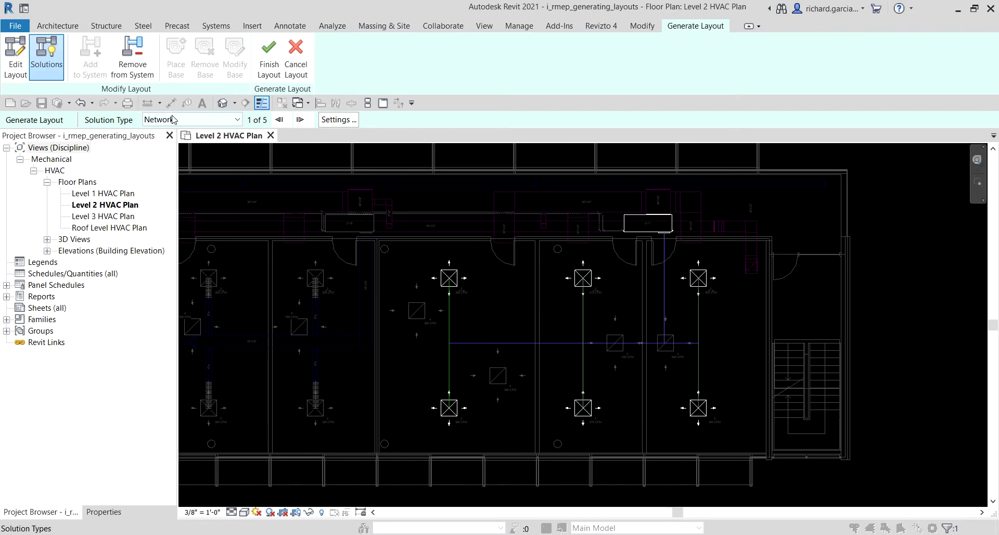
{"action": "left_click", "coordinate": [562, 346]}
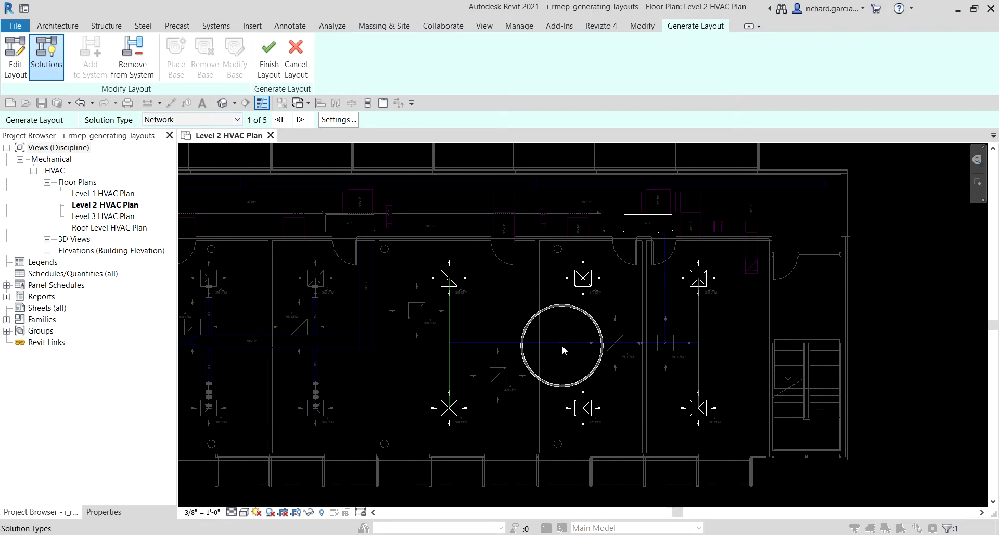
{"action": "left_click", "coordinate": [451, 308]}
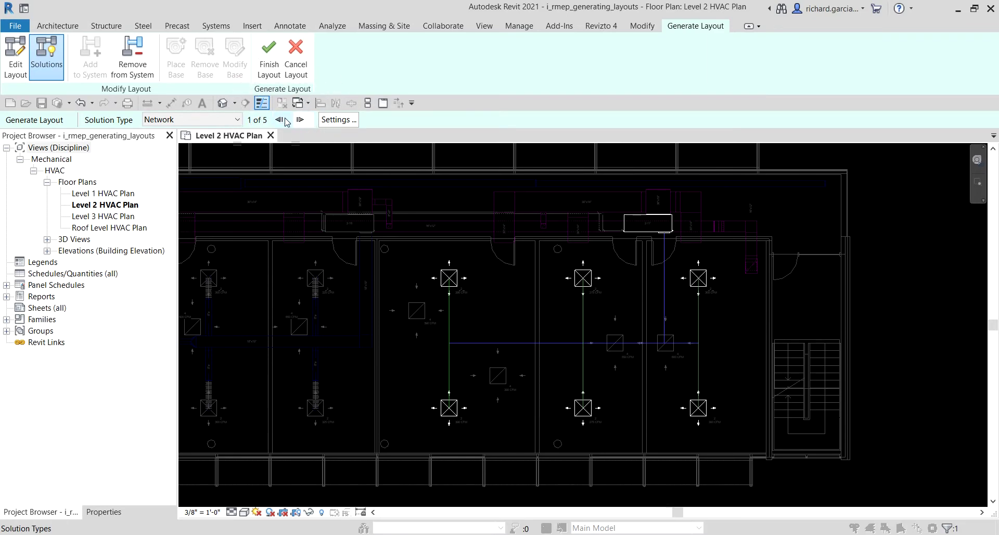
{"action": "left_click", "coordinate": [301, 120]}
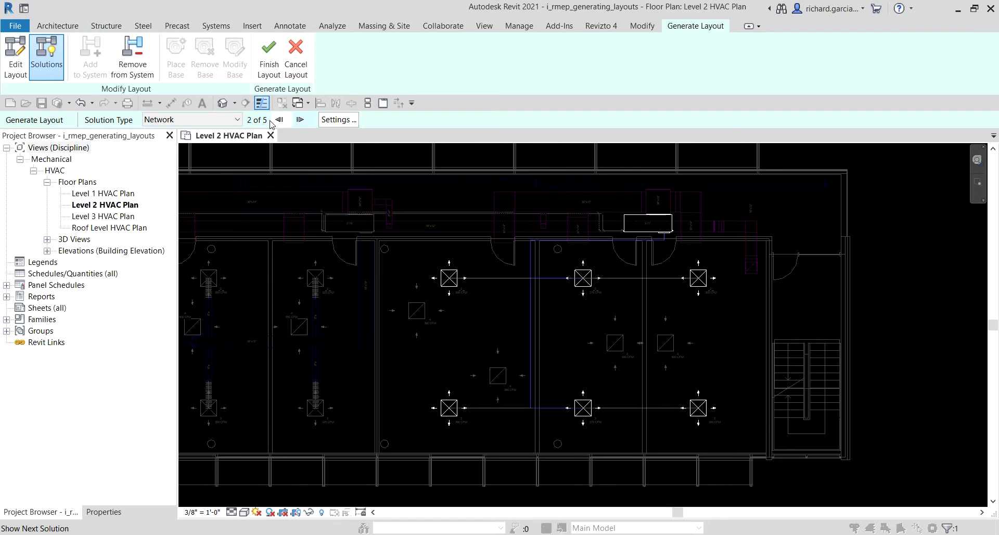
{"action": "left_click", "coordinate": [301, 121]}
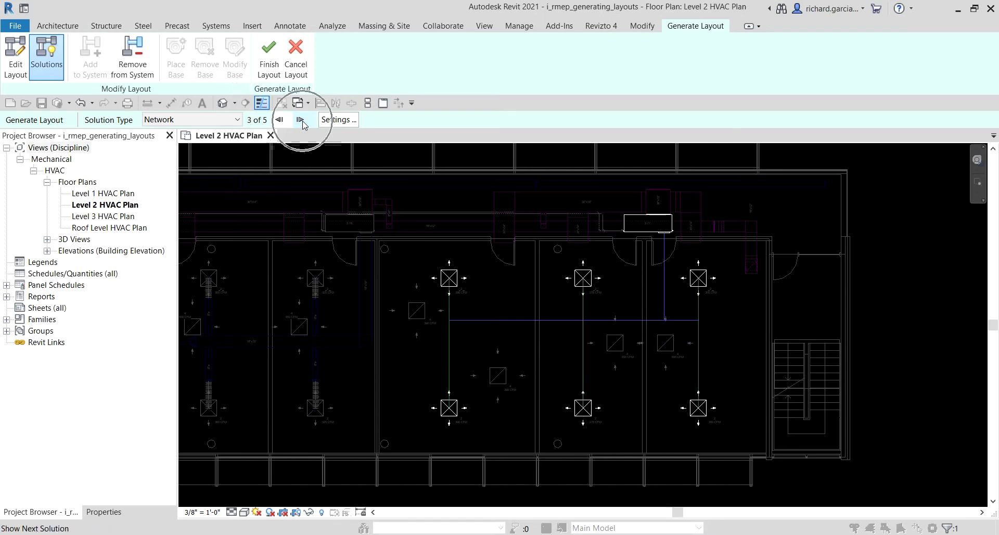
{"action": "left_click", "coordinate": [300, 120]}
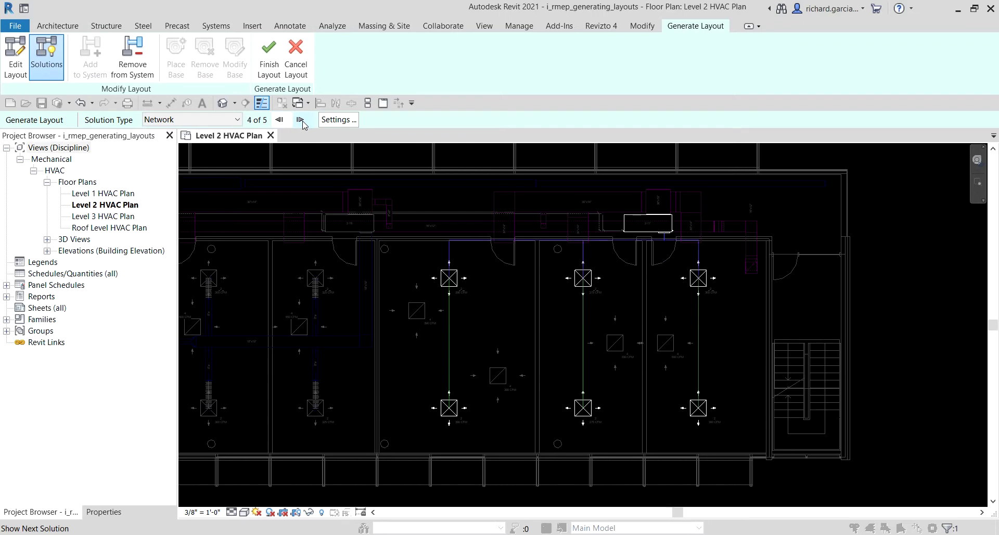
{"action": "left_click", "coordinate": [301, 120]}
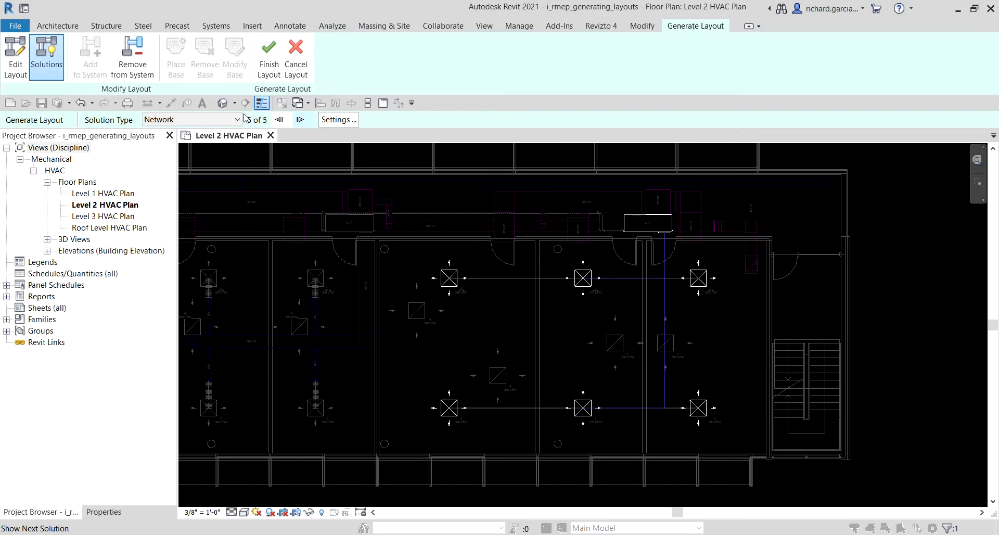
Preview the Perimeter layout and both Intersections solutions, and return the solution type to Network
{"action": "left_click", "coordinate": [191, 120]}
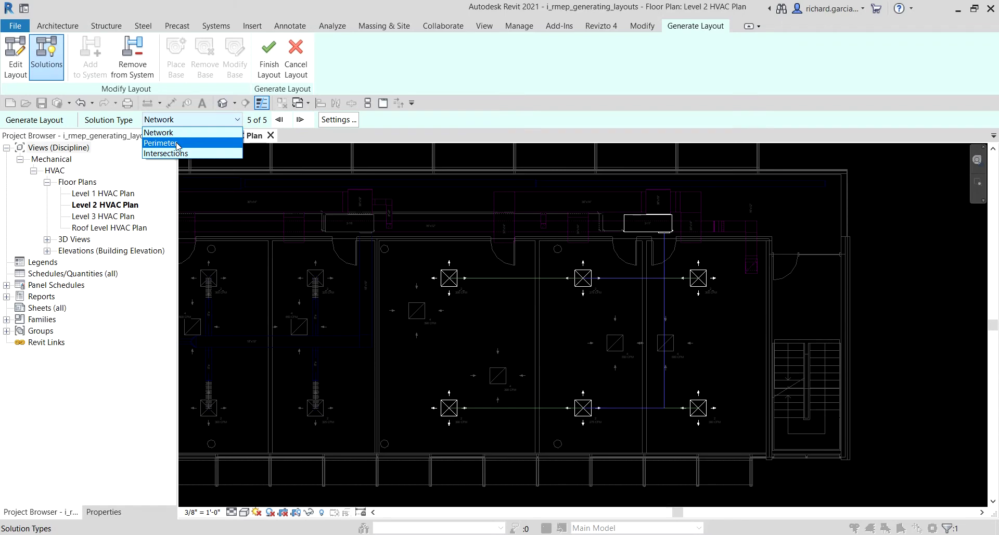
{"action": "left_click", "coordinate": [177, 146]}
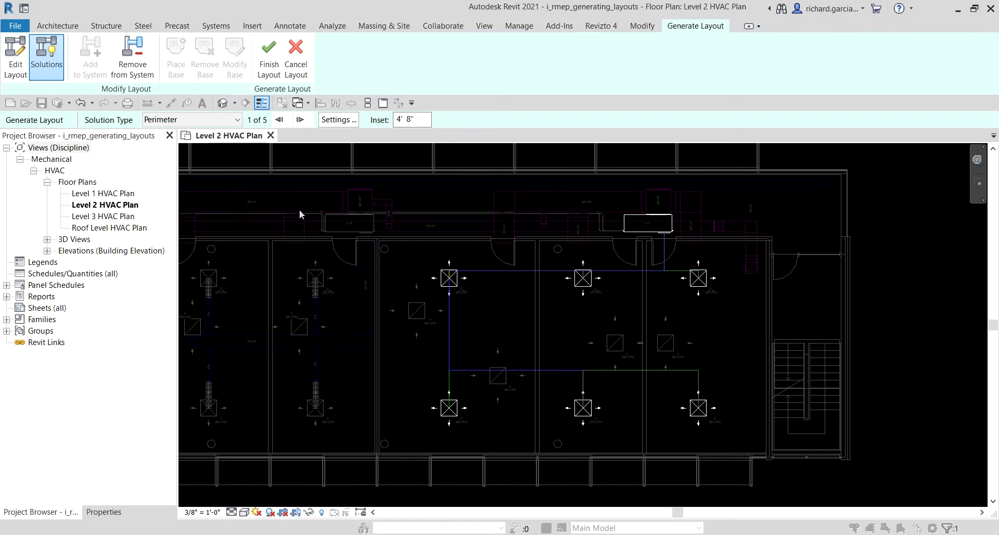
{"action": "left_click", "coordinate": [231, 120]}
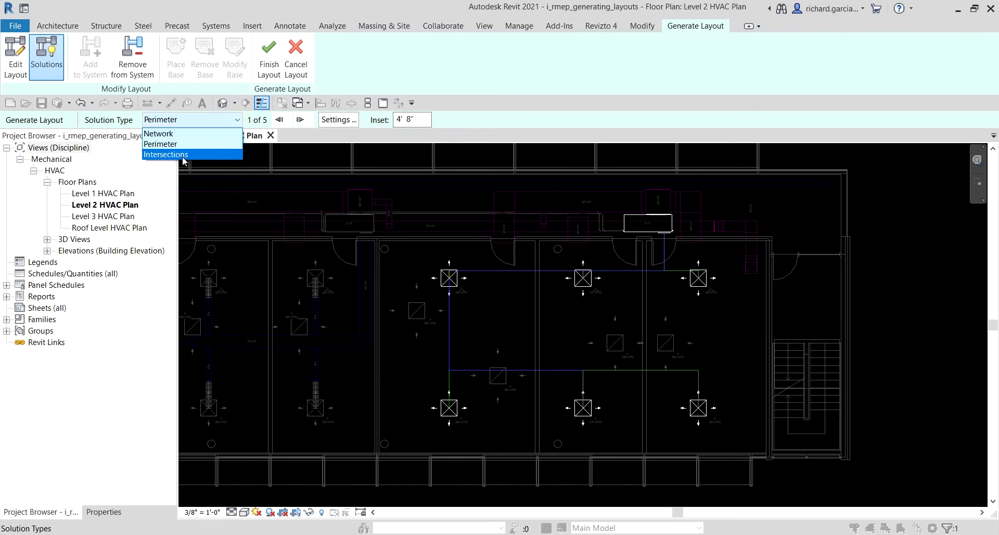
{"action": "left_click", "coordinate": [183, 156]}
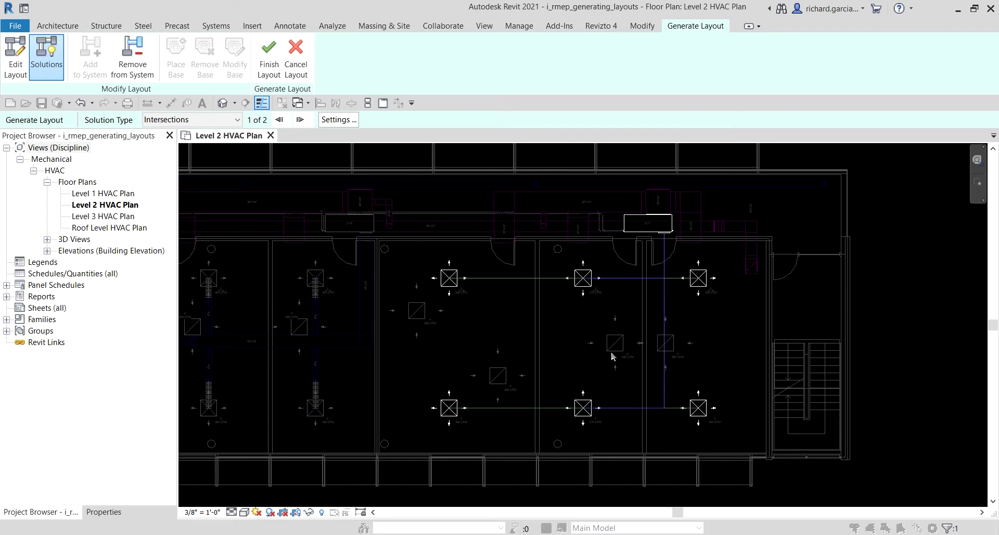
{"action": "left_click", "coordinate": [511, 282]}
{"action": "left_click", "coordinate": [300, 120]}
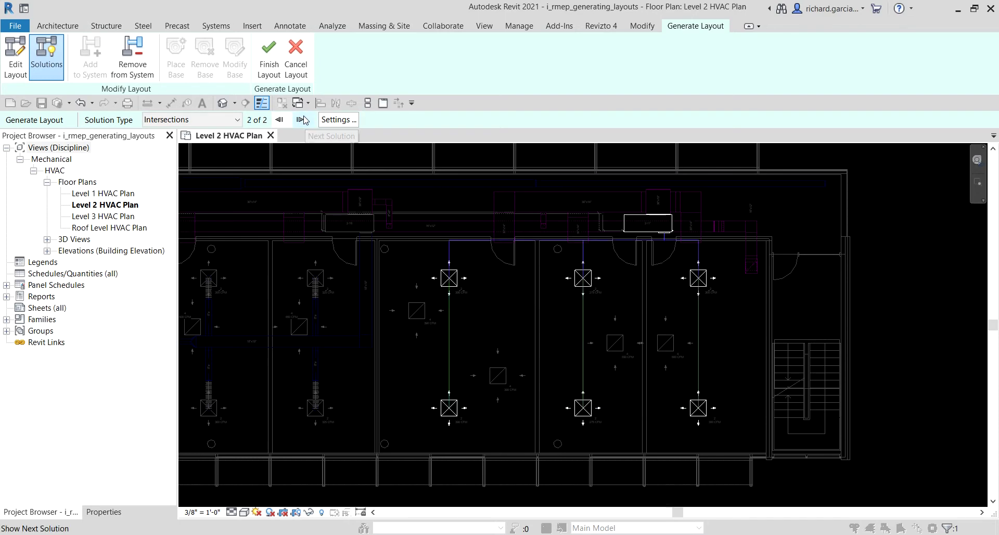
{"action": "left_click", "coordinate": [280, 120]}
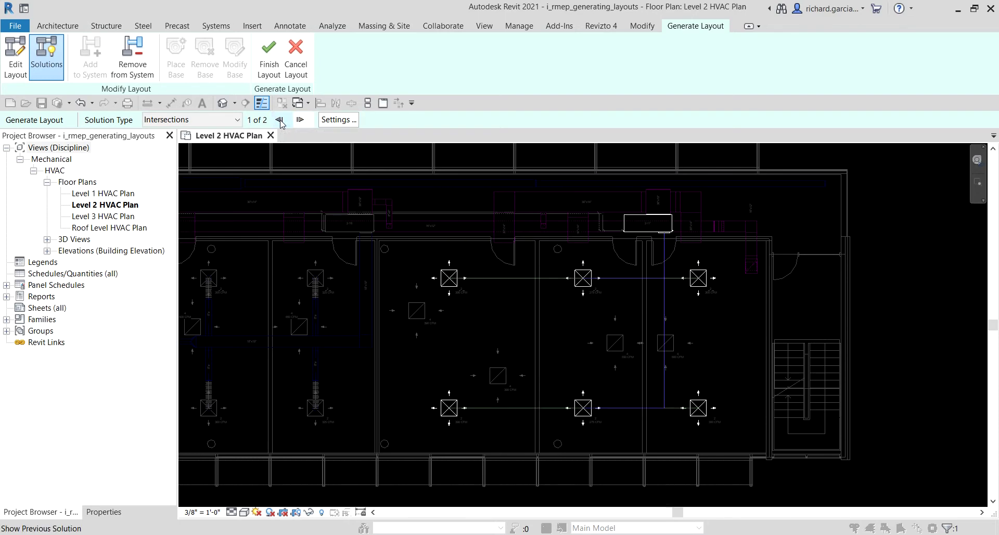
{"action": "left_click", "coordinate": [300, 119]}
{"action": "left_click", "coordinate": [279, 119]}
{"action": "left_click", "coordinate": [209, 119]}
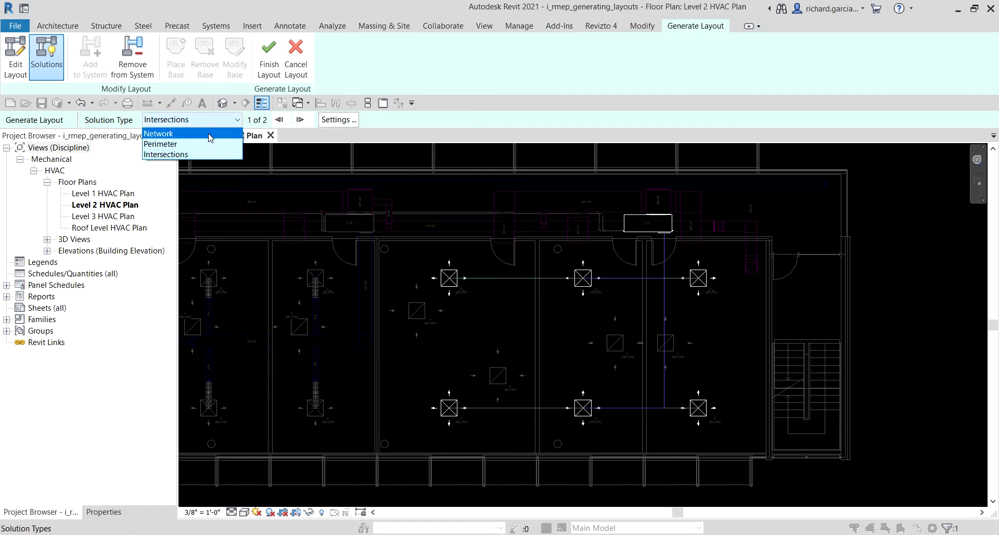
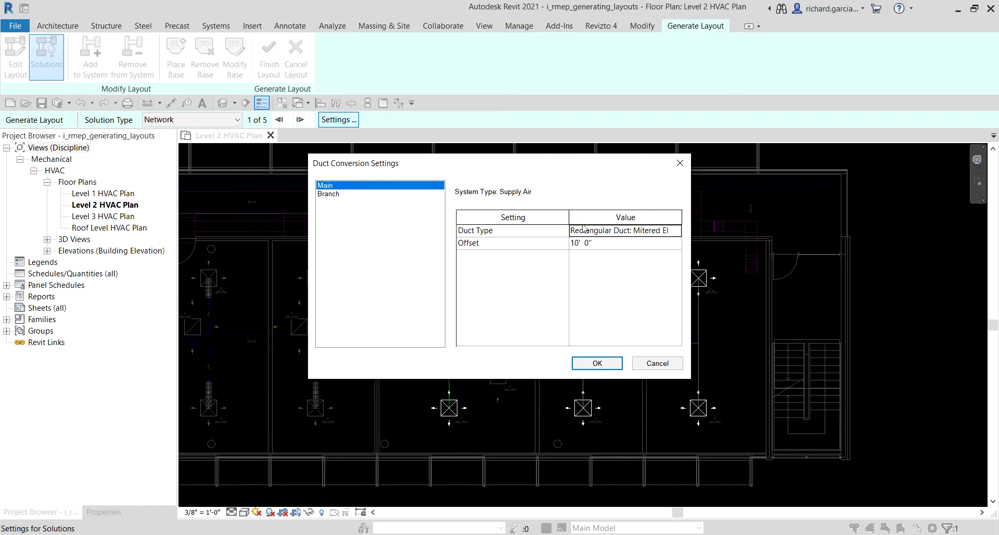
Review the Main duct type choices and the Branch settings in Duct Conversion Settings, and cancel the dialog
{"action": "left_click", "coordinate": [624, 233]}
{"action": "left_click", "coordinate": [670, 231]}
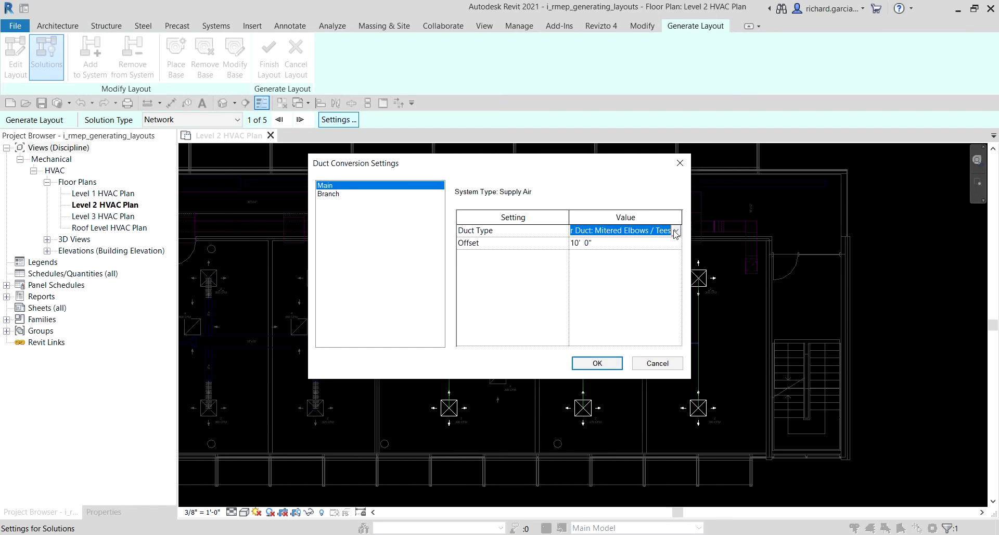
{"action": "left_click", "coordinate": [675, 231]}
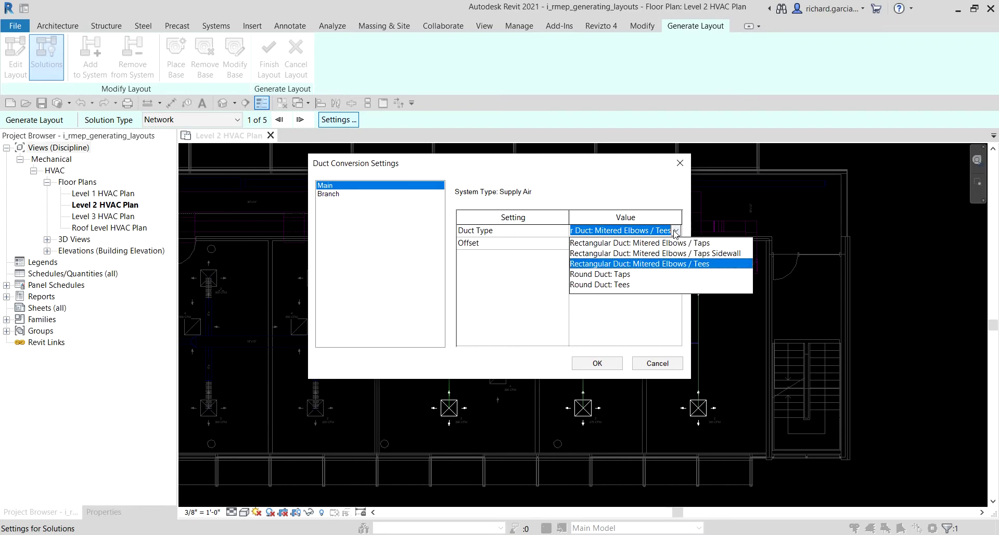
{"action": "left_click", "coordinate": [676, 231]}
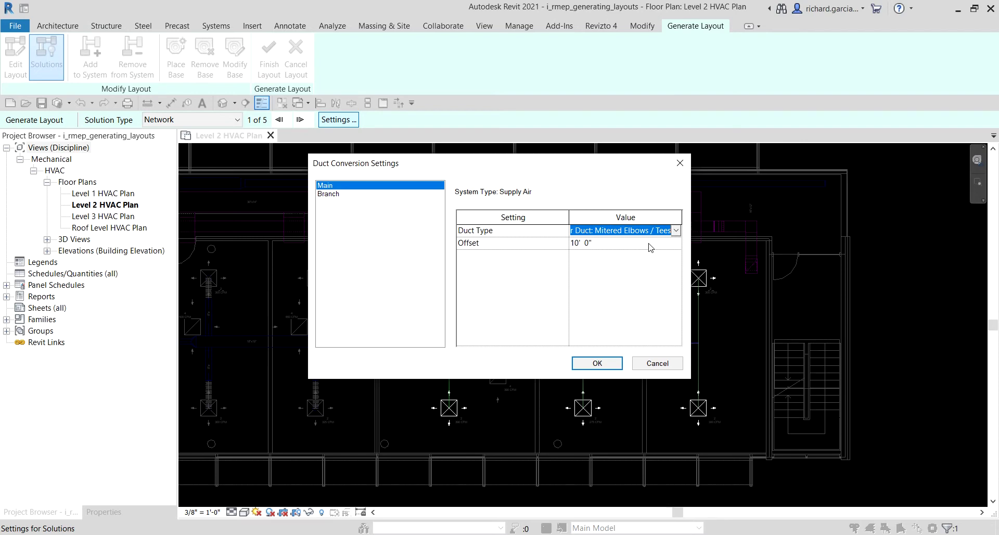
{"action": "left_click", "coordinate": [332, 196]}
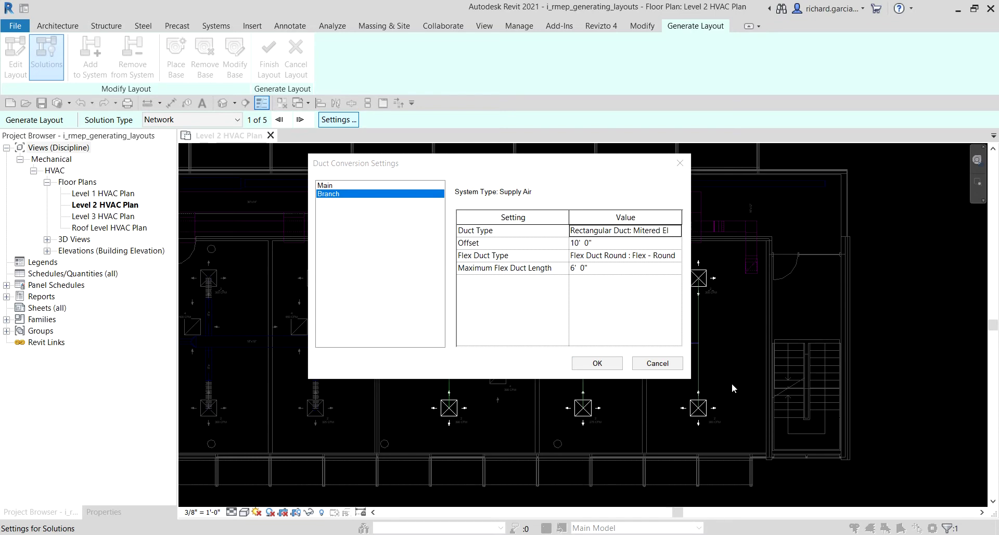
{"action": "left_click", "coordinate": [657, 363]}
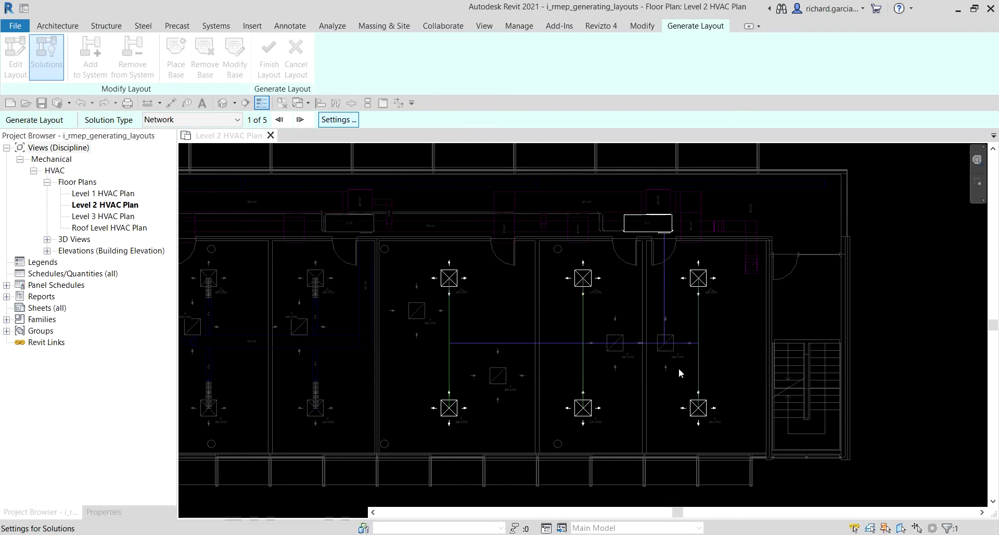
{"action": "left_click", "coordinate": [219, 120]}
{"action": "left_click", "coordinate": [219, 120]}
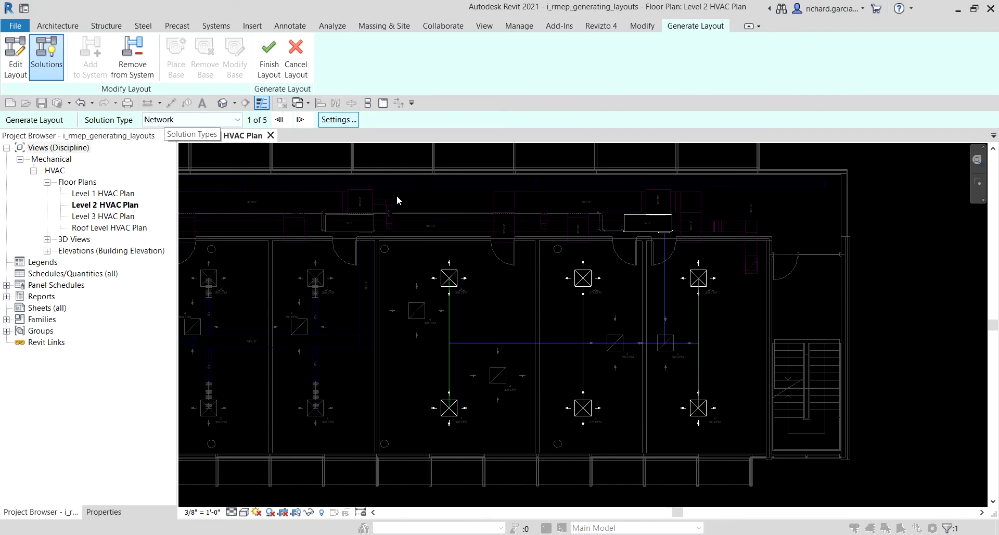
Recheck the Main and Branch duct type, offset and flex duct settings, and finish the layout with Network solution 1
{"action": "left_click", "coordinate": [338, 120]}
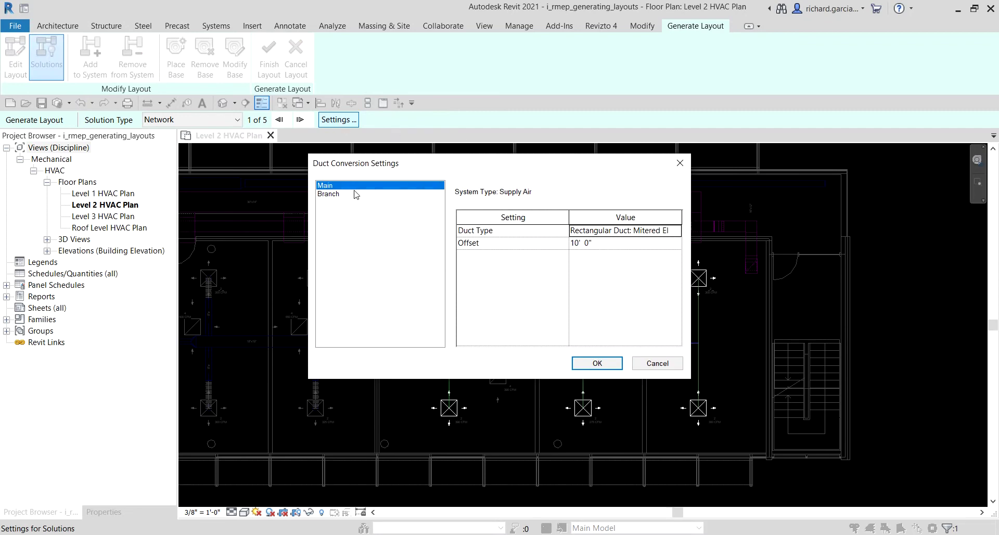
{"action": "left_click", "coordinate": [624, 235]}
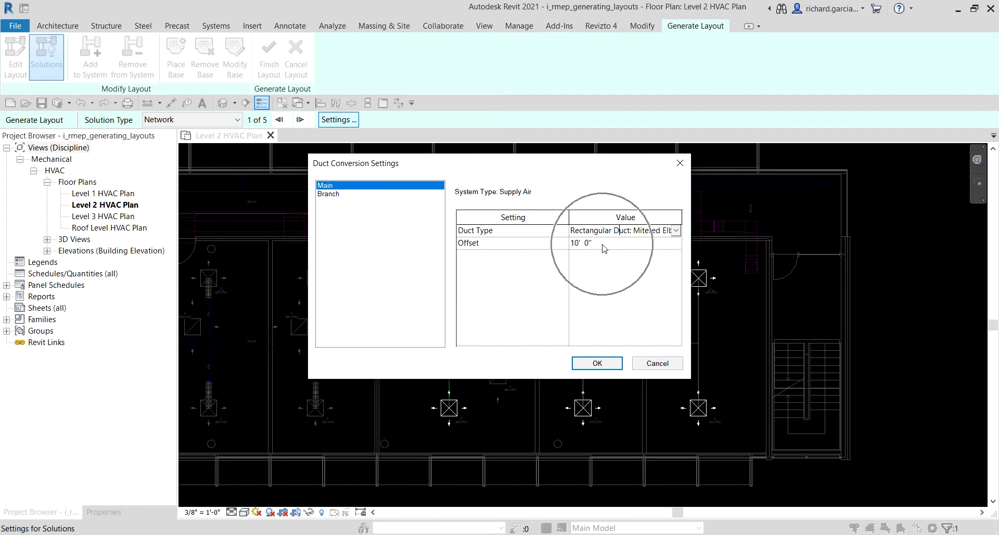
{"action": "left_click", "coordinate": [333, 195]}
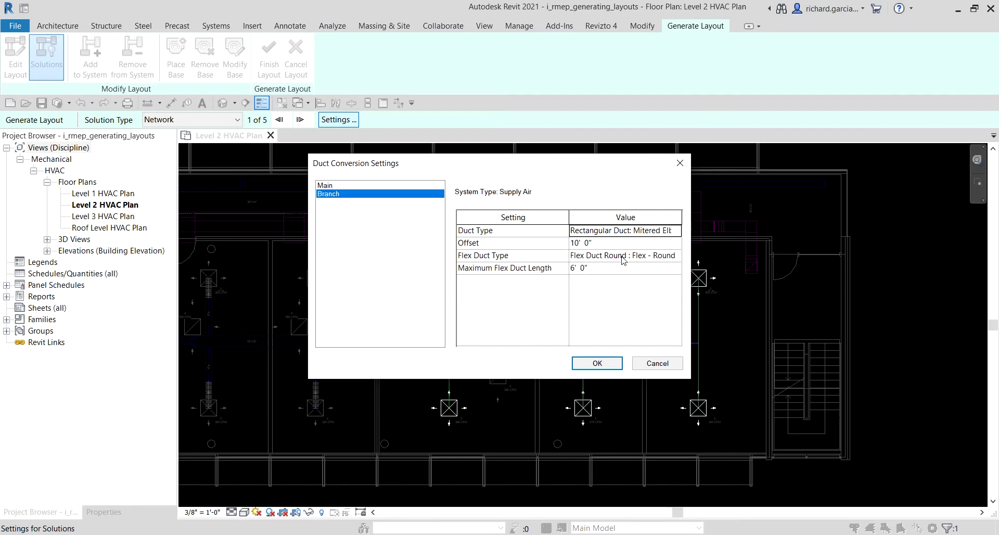
{"action": "left_click", "coordinate": [599, 241]}
{"action": "left_click", "coordinate": [595, 256]}
{"action": "left_click", "coordinate": [598, 272]}
{"action": "left_click", "coordinate": [598, 272]}
{"action": "left_click", "coordinate": [648, 368]}
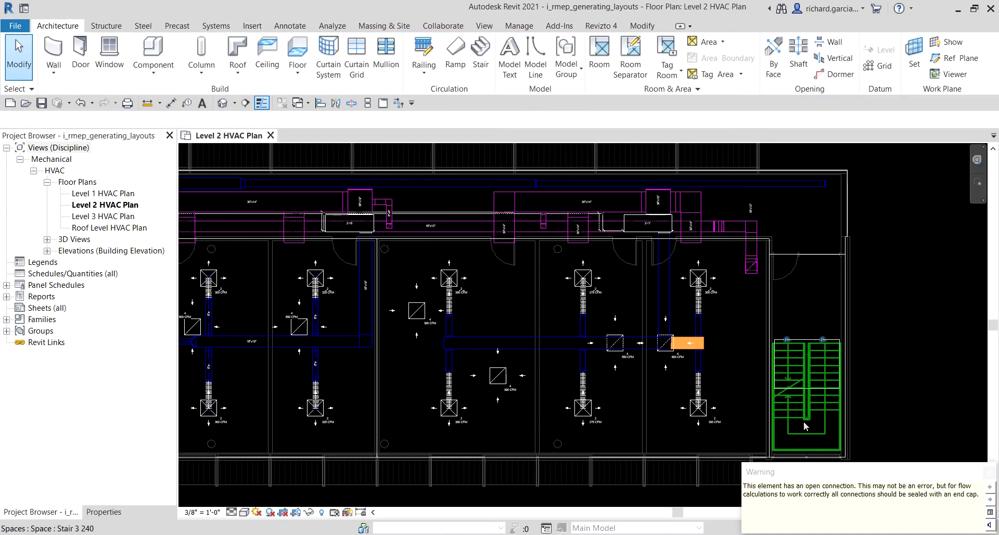
Read the open-connection warning for the generated ductwork and dismiss it
{"action": "left_click_drag", "start_coordinate": [786, 476], "coordinate": [494, 294]}
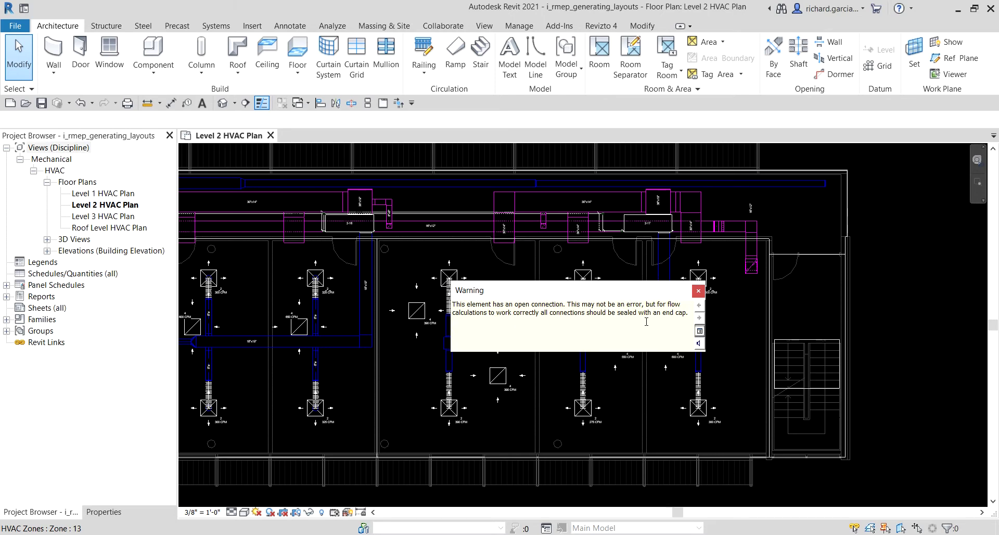
{"action": "left_click", "coordinate": [678, 314]}
{"action": "left_click", "coordinate": [699, 291]}
Cap the open end of the main supply duct beside the 600 CFM terminal
{"action": "scroll", "coordinate": [699, 348], "scroll_direction": "up", "scroll_amount": 1}
{"action": "scroll", "coordinate": [723, 345], "scroll_direction": "up", "scroll_amount": 5}
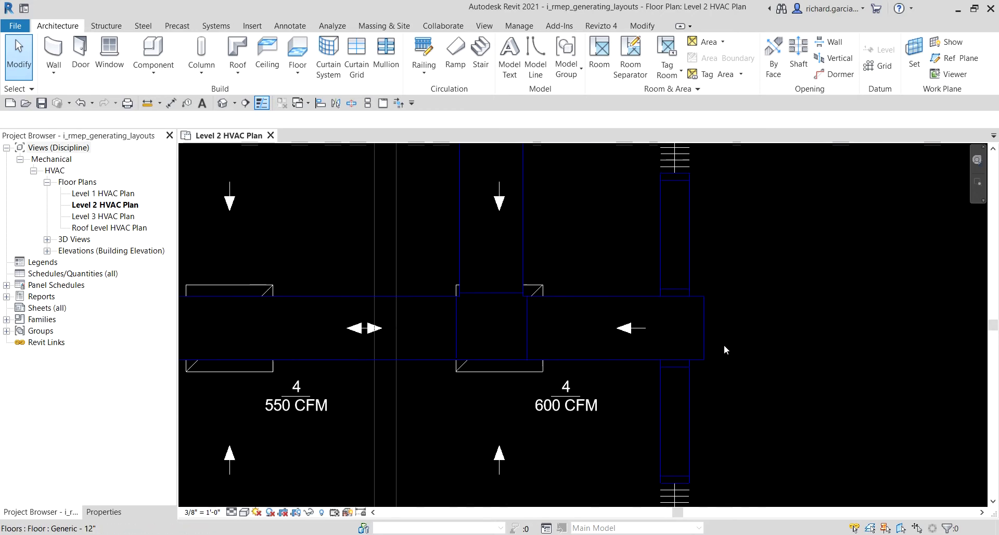
{"action": "left_click", "coordinate": [698, 324]}
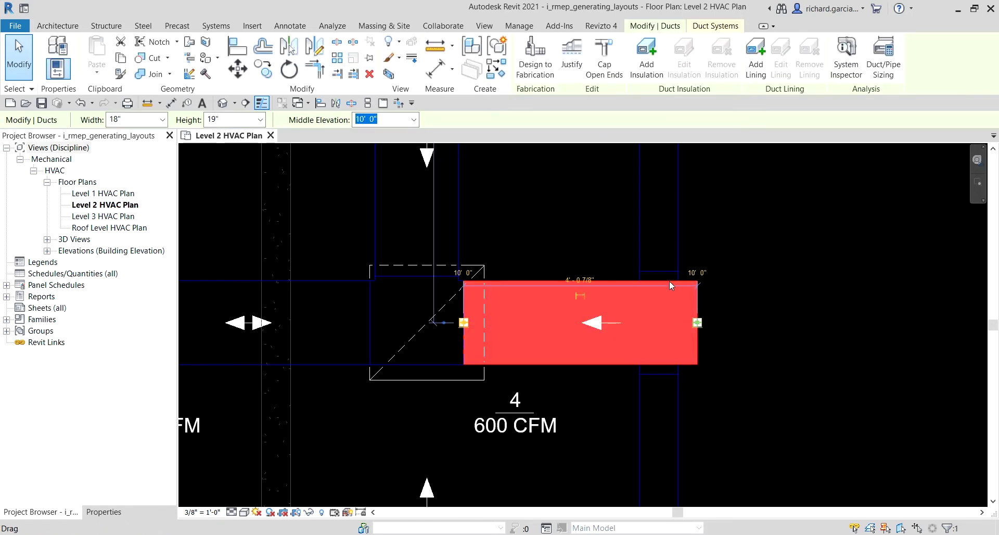
{"action": "left_click", "coordinate": [606, 57]}
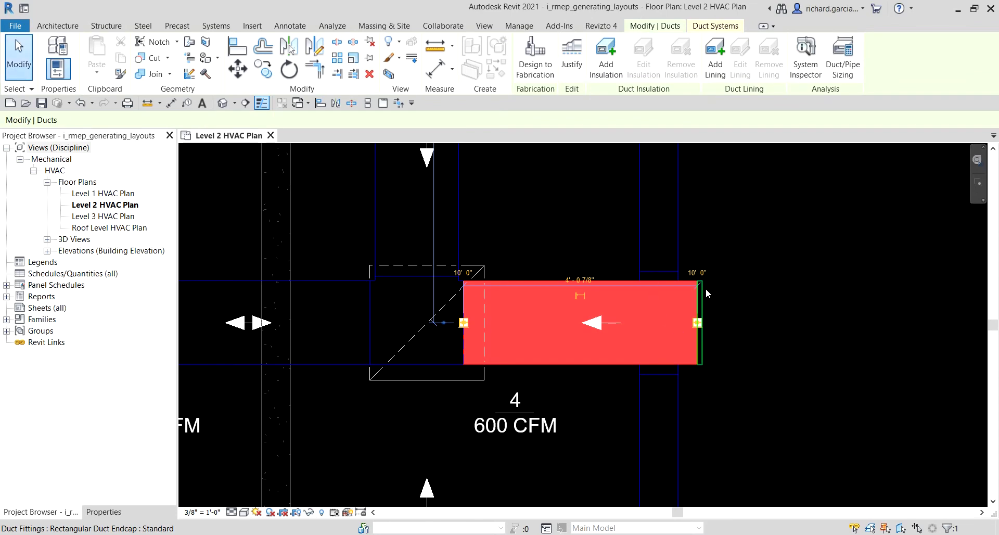
{"action": "left_click", "coordinate": [764, 230]}
{"action": "scroll", "coordinate": [764, 229], "scroll_direction": "down", "scroll_amount": 3}
{"action": "key", "text": "Escape"}
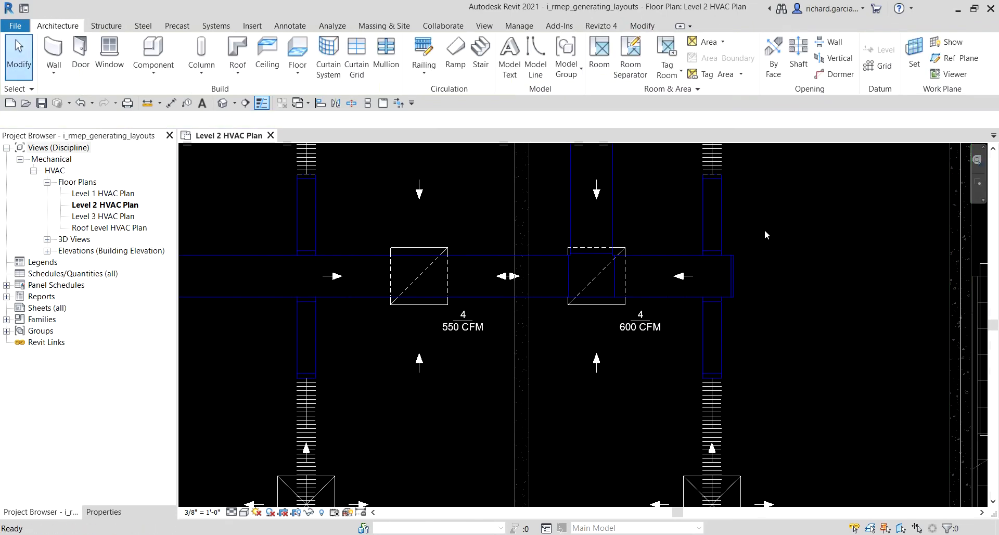
{"action": "scroll", "coordinate": [639, 326], "scroll_direction": "down", "scroll_amount": 4}
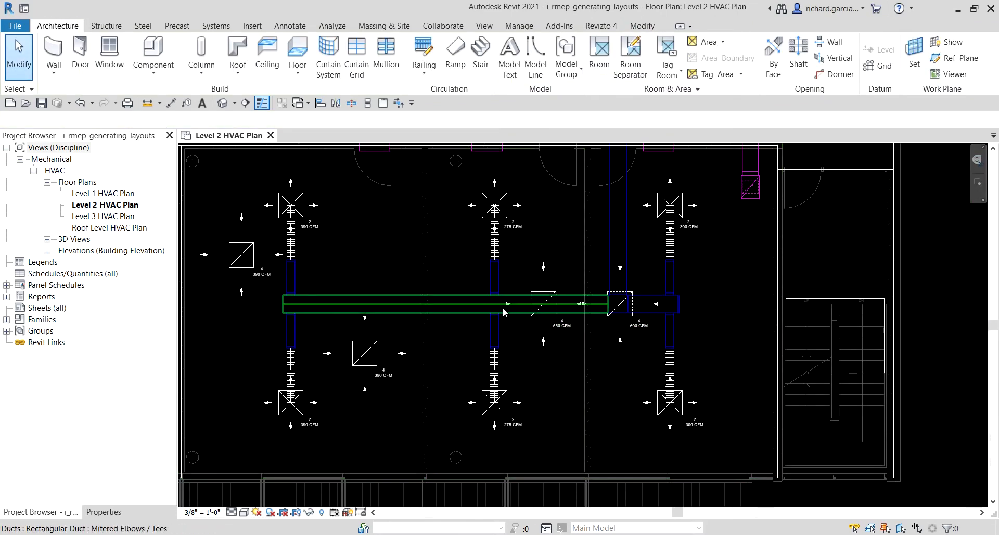
Select the entire east supply duct network up to its equipment and open Duct Sizing for it
{"action": "scroll", "coordinate": [502, 312], "scroll_direction": "down", "scroll_amount": 2}
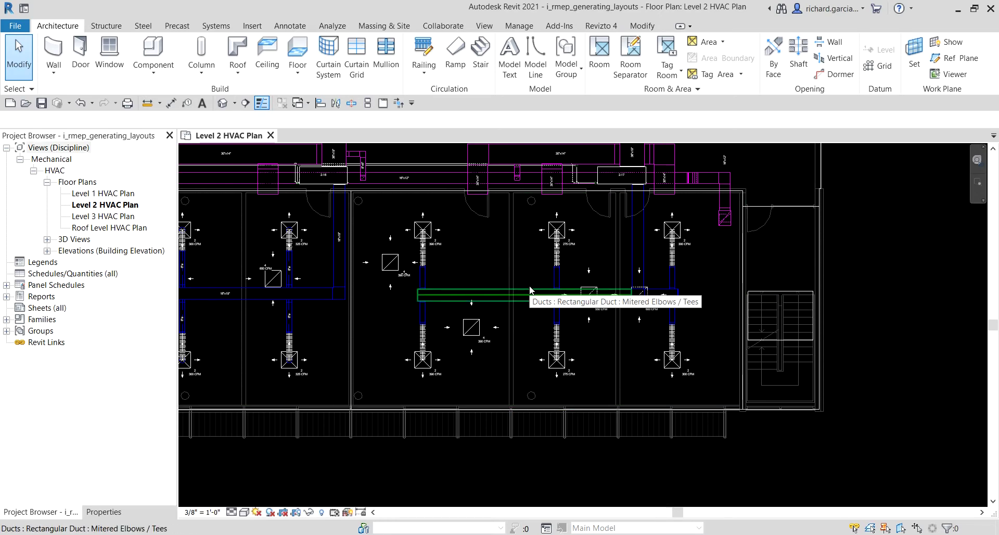
{"action": "key", "text": "Tab"}
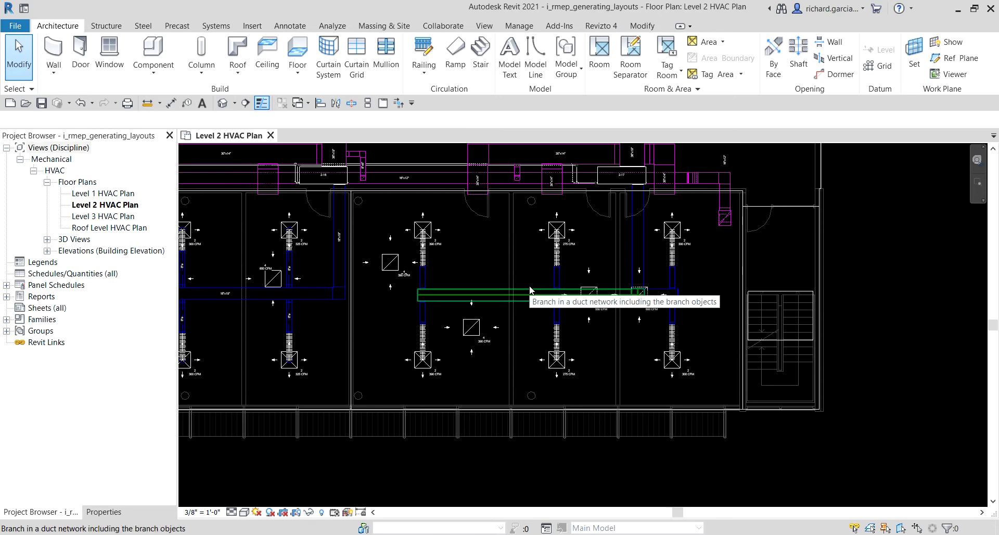
{"action": "key", "text": "Tab"}
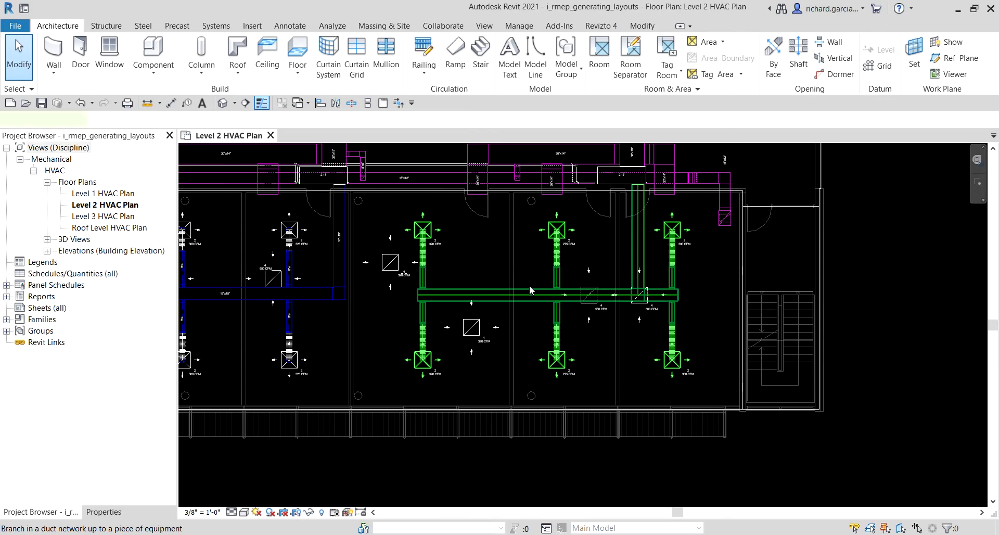
{"action": "left_click", "coordinate": [530, 285]}
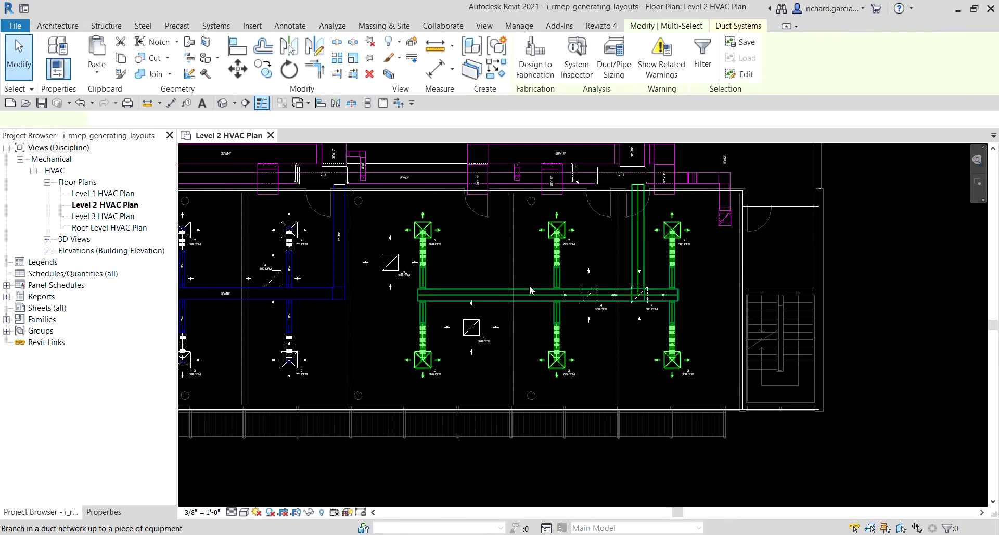
{"action": "left_click", "coordinate": [599, 94]}
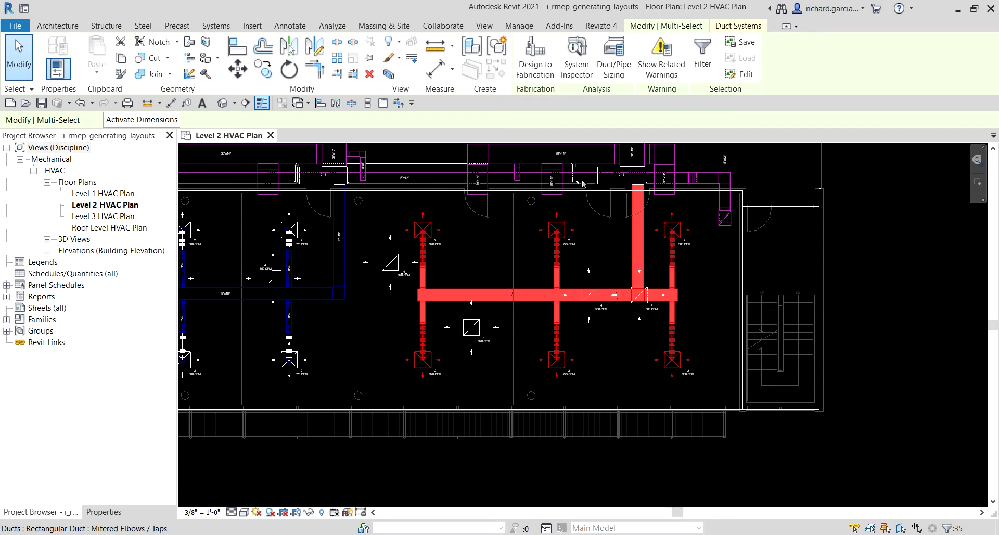
{"action": "left_click", "coordinate": [617, 67]}
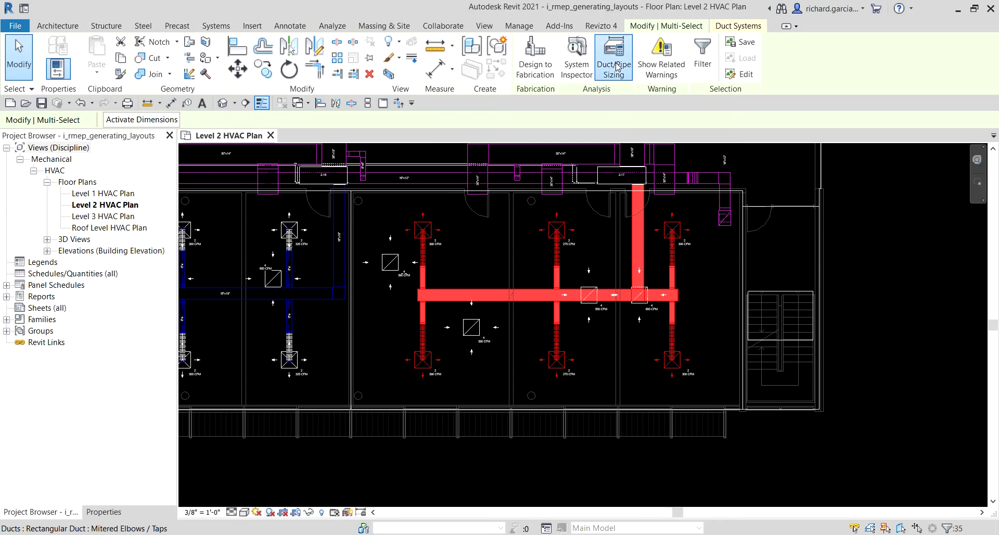
{"action": "left_click", "coordinate": [457, 168]}
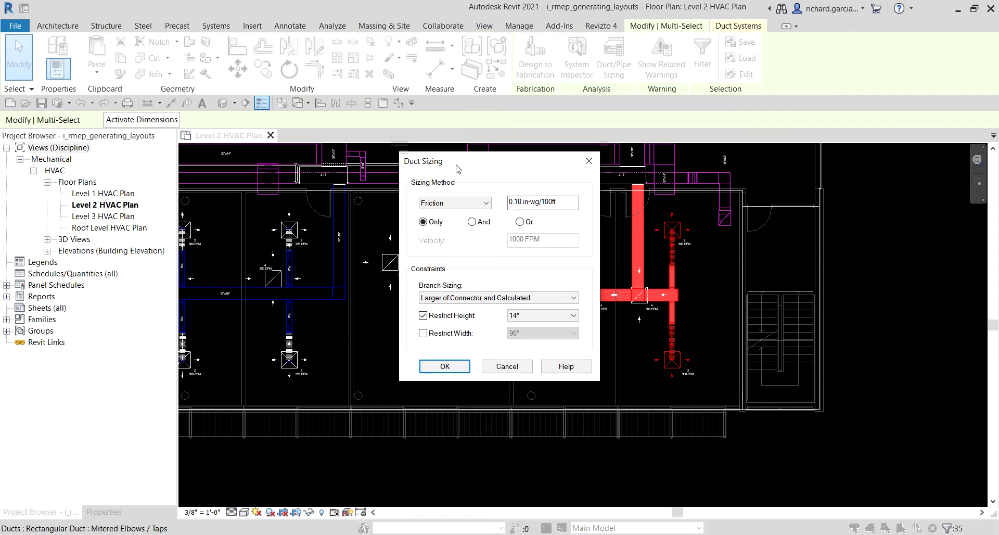
Review the available sizing methods, the friction value and the Branch Sizing choices in Duct Sizing
{"action": "left_click", "coordinate": [463, 204]}
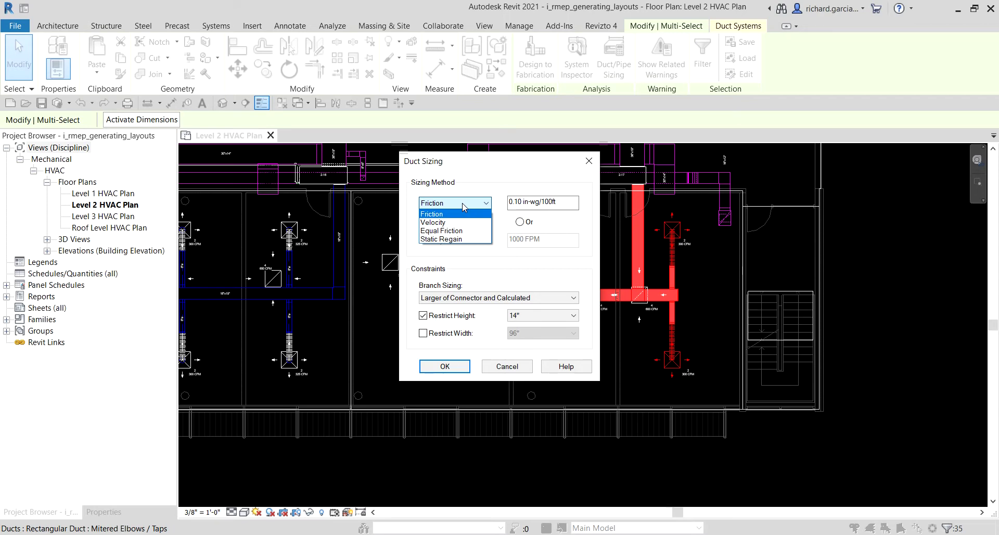
{"action": "left_click", "coordinate": [463, 204]}
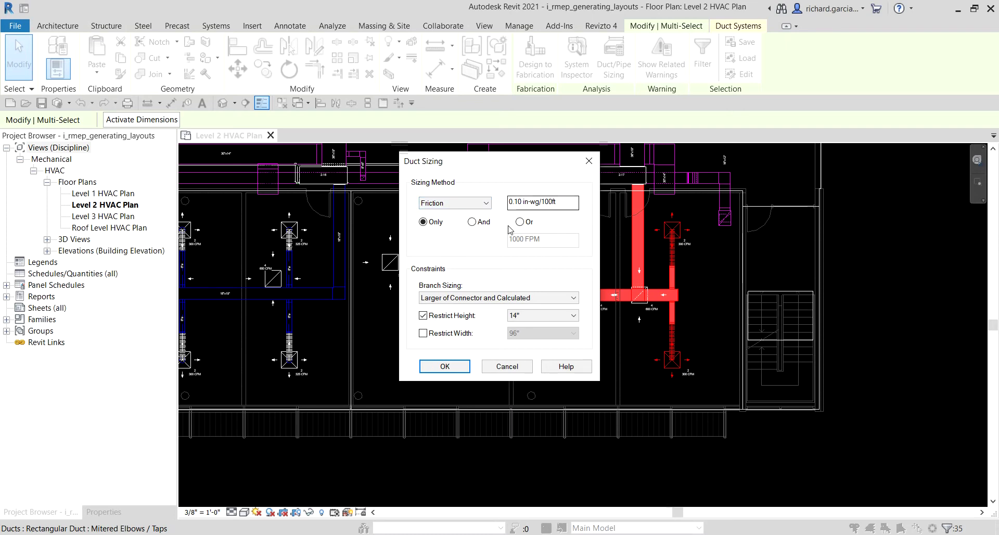
{"action": "left_click", "coordinate": [459, 205]}
{"action": "left_click", "coordinate": [458, 210]}
{"action": "left_click", "coordinate": [530, 201]}
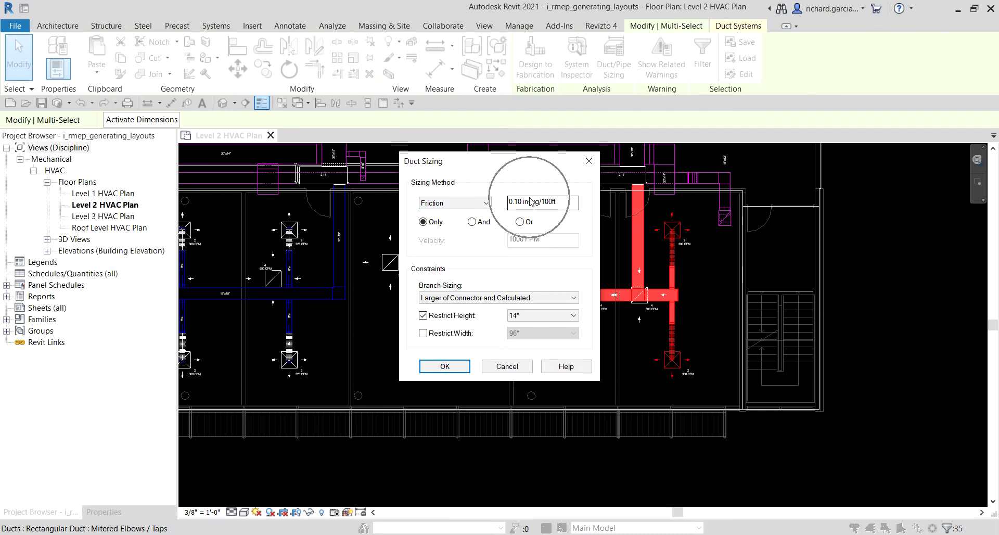
{"action": "left_click", "coordinate": [462, 299]}
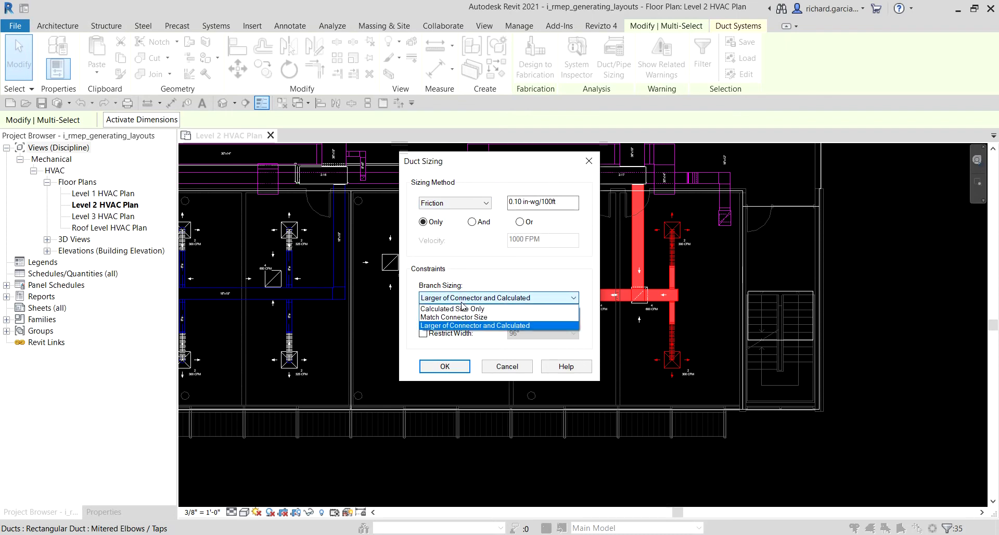
{"action": "left_click", "coordinate": [461, 298]}
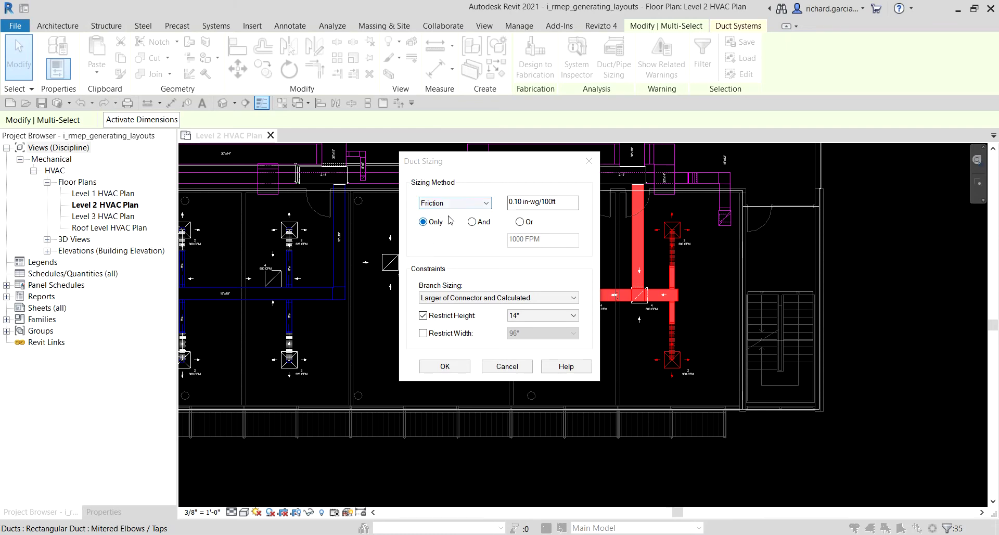
{"action": "left_click", "coordinate": [477, 206]}
{"action": "left_click", "coordinate": [477, 208]}
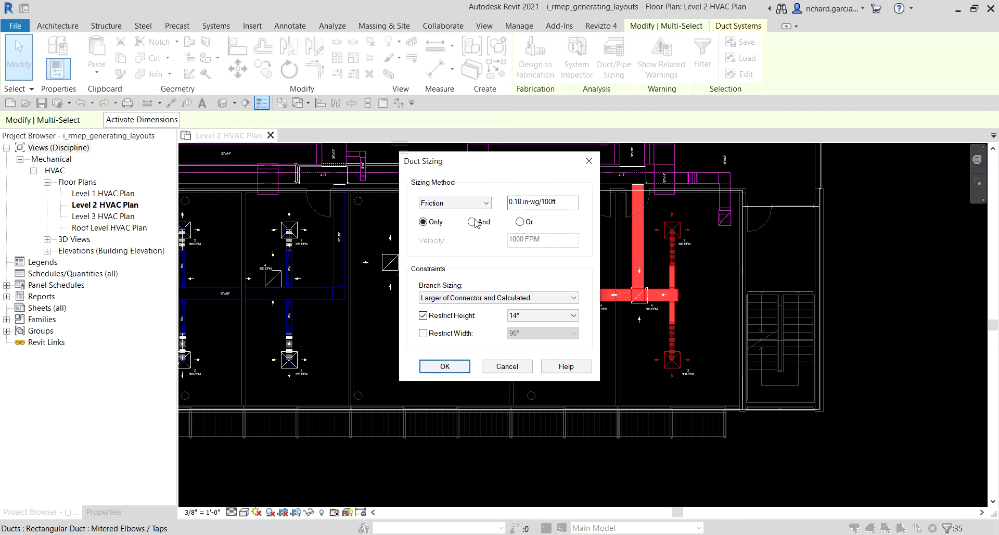
Compare the Velocity and Friction methods with the Only, And and Or combinations, cancel Duct Sizing and clear the selection
{"action": "left_click", "coordinate": [428, 225]}
{"action": "left_click", "coordinate": [449, 203]}
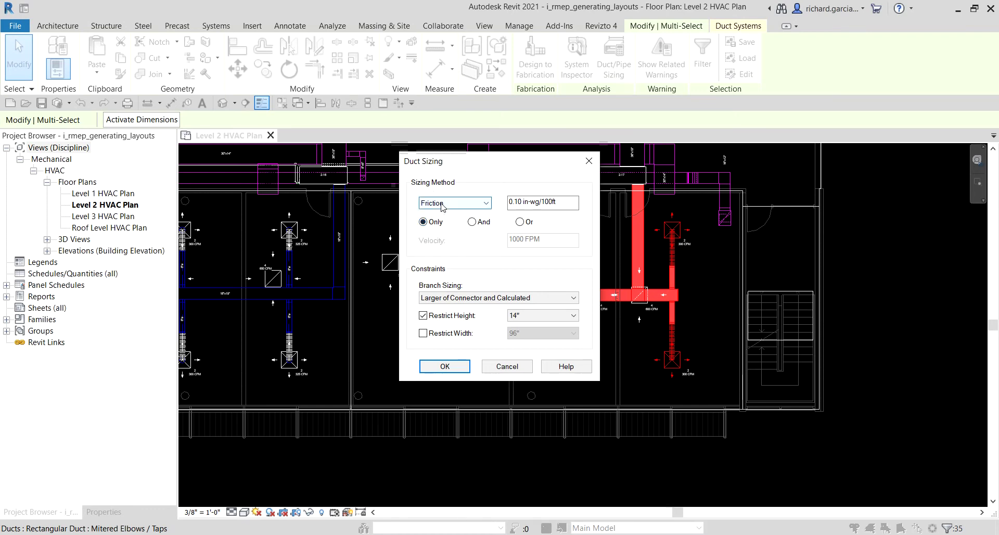
{"action": "left_click", "coordinate": [442, 224]}
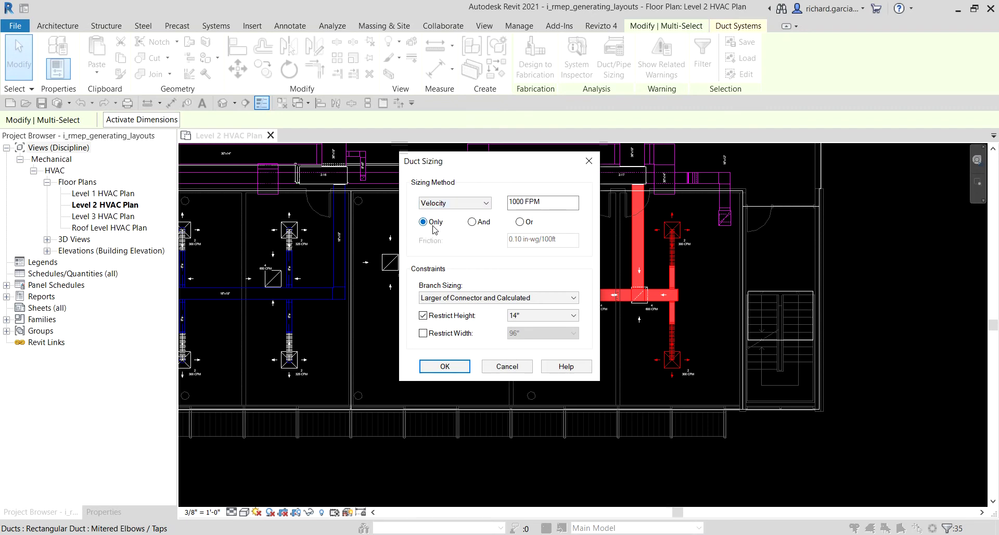
{"action": "left_click", "coordinate": [484, 223]}
{"action": "left_click", "coordinate": [466, 204]}
{"action": "left_click", "coordinate": [451, 215]}
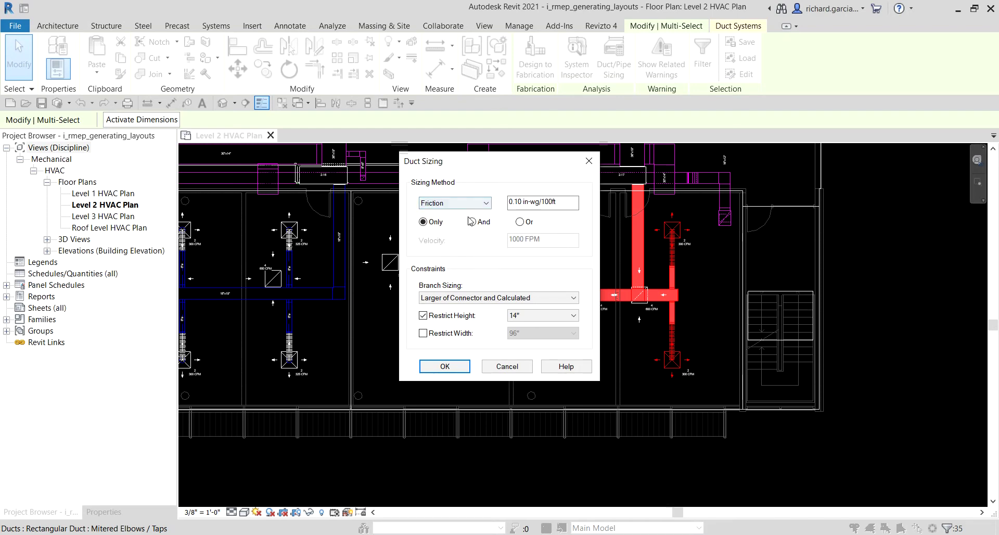
{"action": "left_click", "coordinate": [472, 222]}
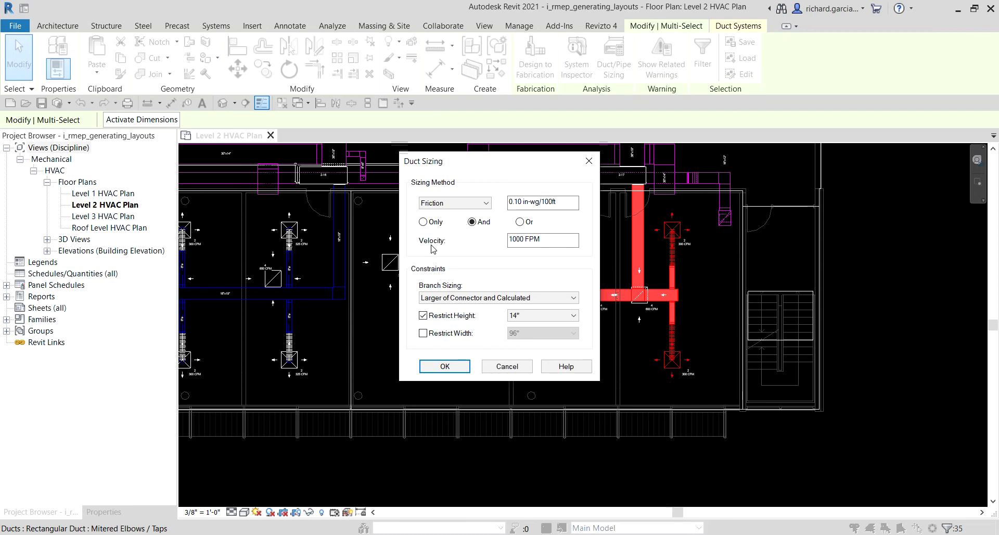
{"action": "left_click", "coordinate": [520, 222]}
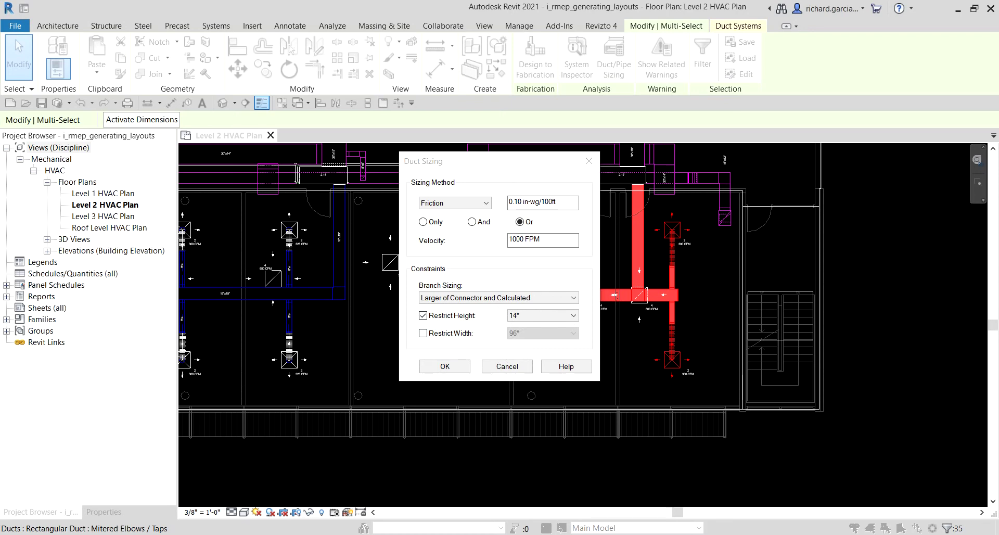
{"action": "left_click", "coordinate": [511, 367]}
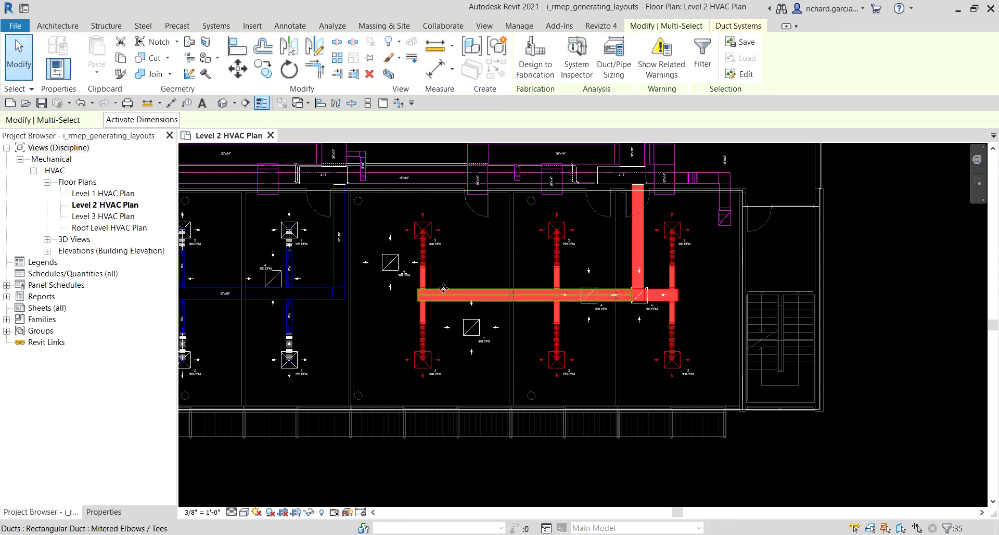
{"action": "left_click", "coordinate": [468, 254]}
{"action": "key", "text": "Escape"}
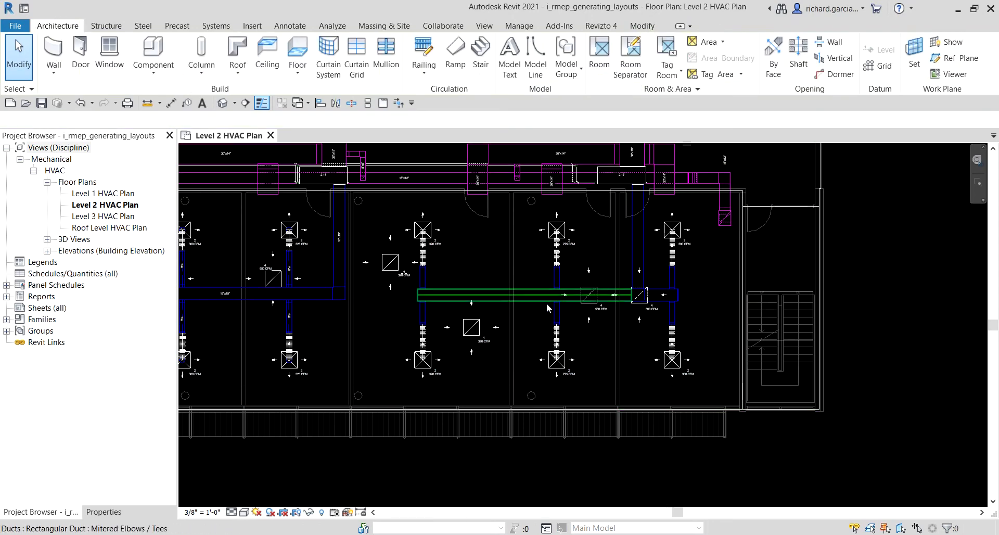
Size the whole east duct network by Friction only at 0.10 in-wg/100ft, Larger of Connector and Calculated, with height restricted to 14"
{"action": "key", "text": "Tab"}
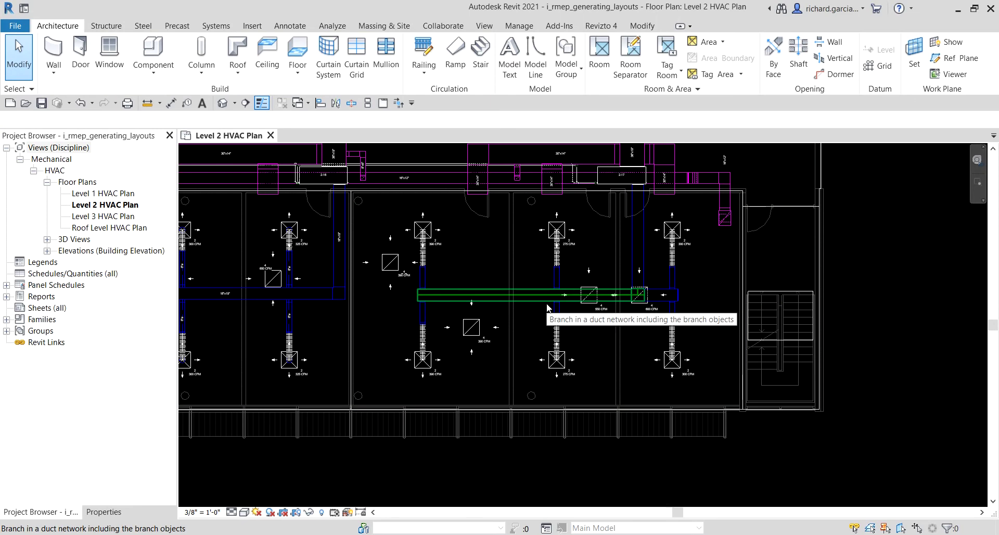
{"action": "key", "text": "Tab"}
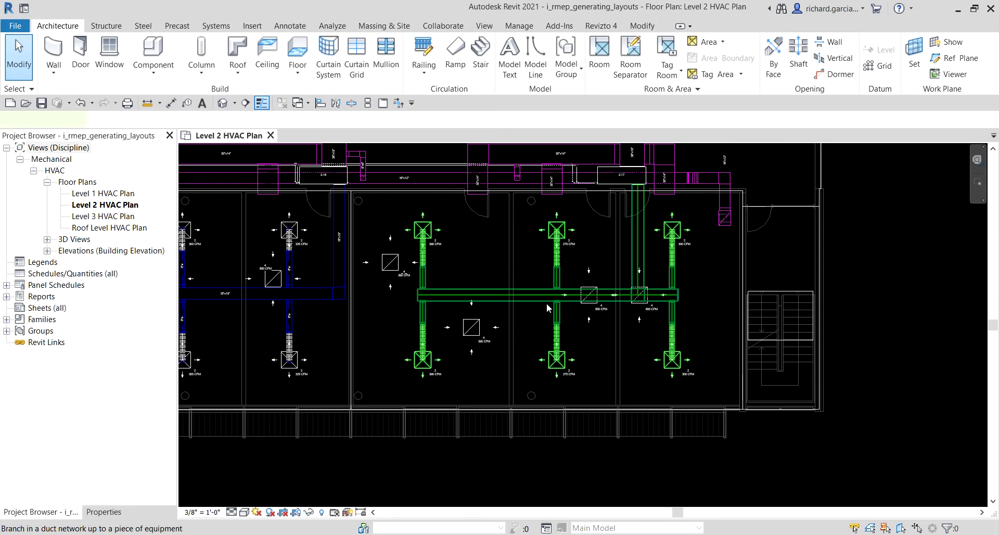
{"action": "left_click", "coordinate": [547, 305]}
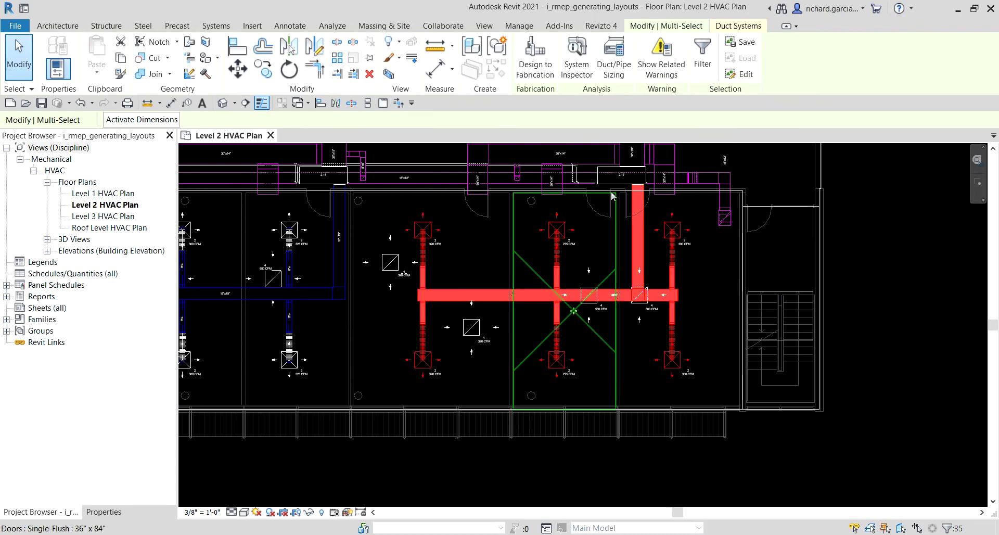
{"action": "left_click", "coordinate": [614, 58]}
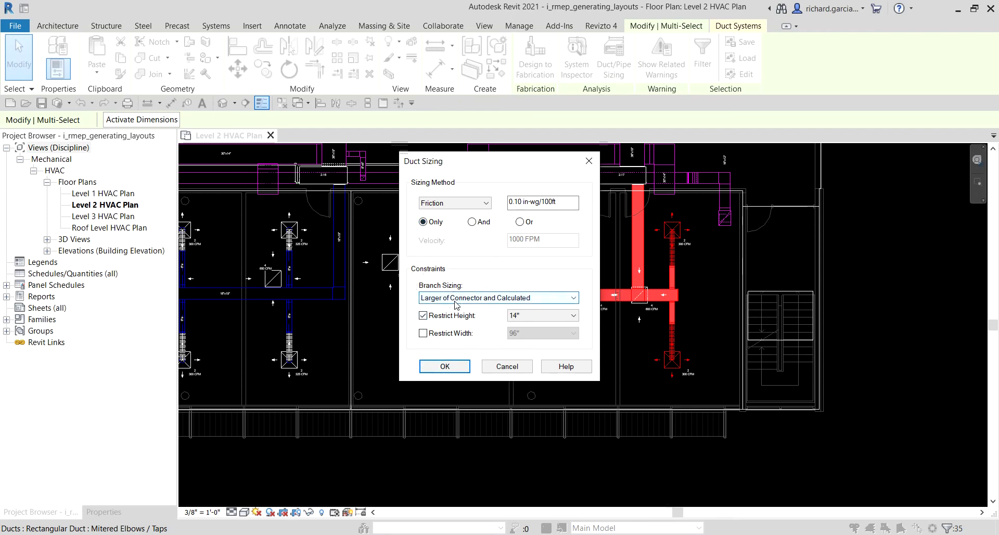
{"action": "left_click", "coordinate": [521, 315]}
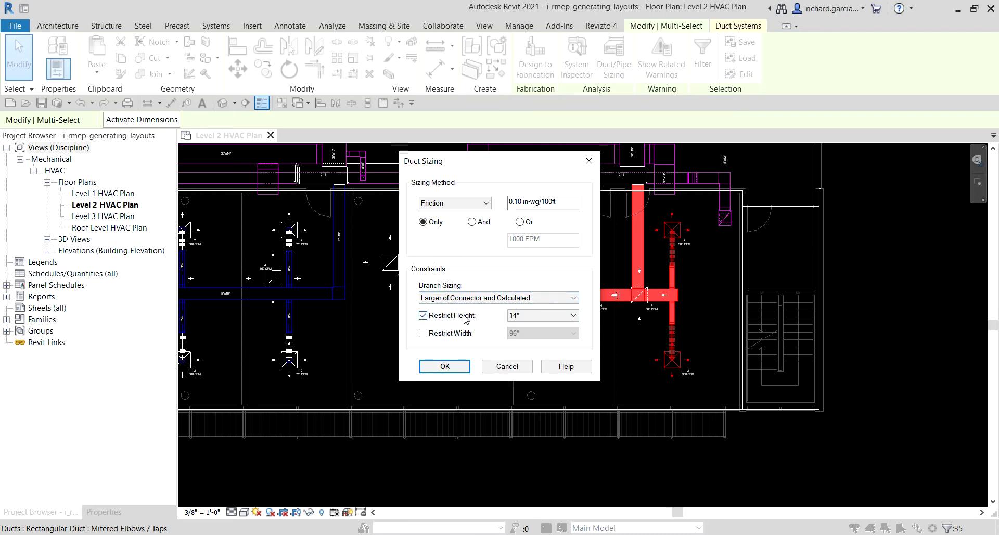
{"action": "left_click", "coordinate": [519, 317]}
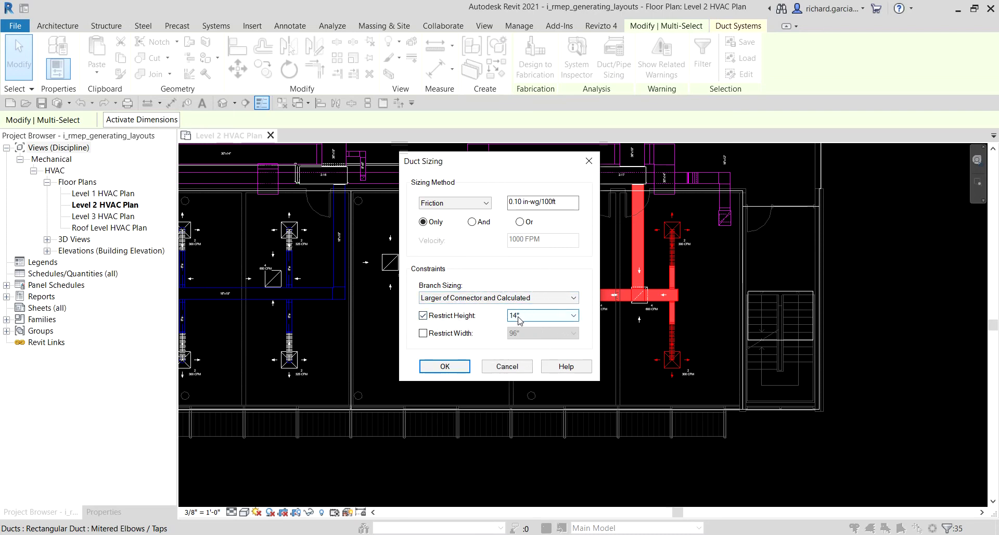
{"action": "left_click", "coordinate": [453, 372]}
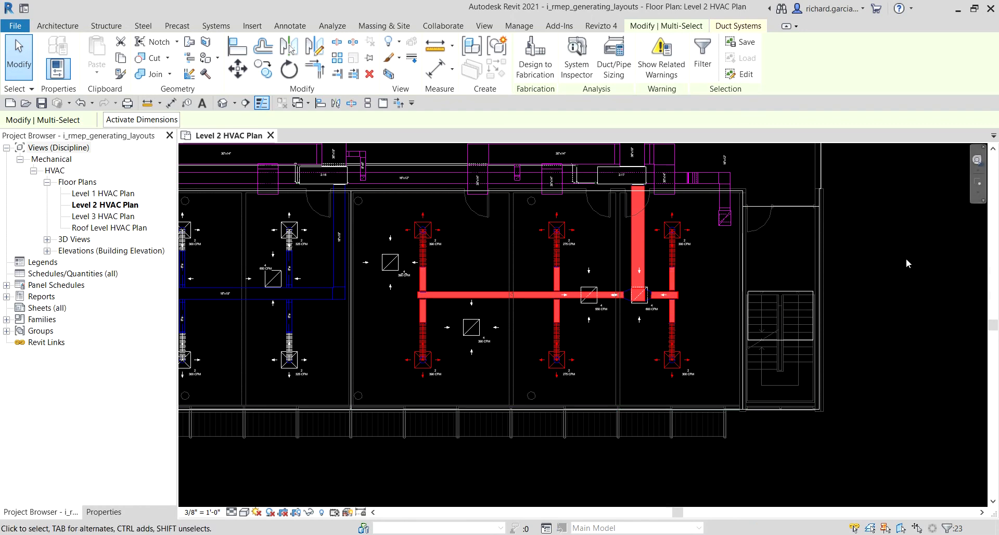
Select the whole east supply duct network up to its equipment and start System Inspector on it
{"action": "left_click", "coordinate": [938, 207]}
{"action": "scroll", "coordinate": [597, 311], "scroll_direction": "up", "scroll_amount": 3}
{"action": "middle_click_drag", "start_coordinate": [531, 263], "coordinate": [554, 288]}
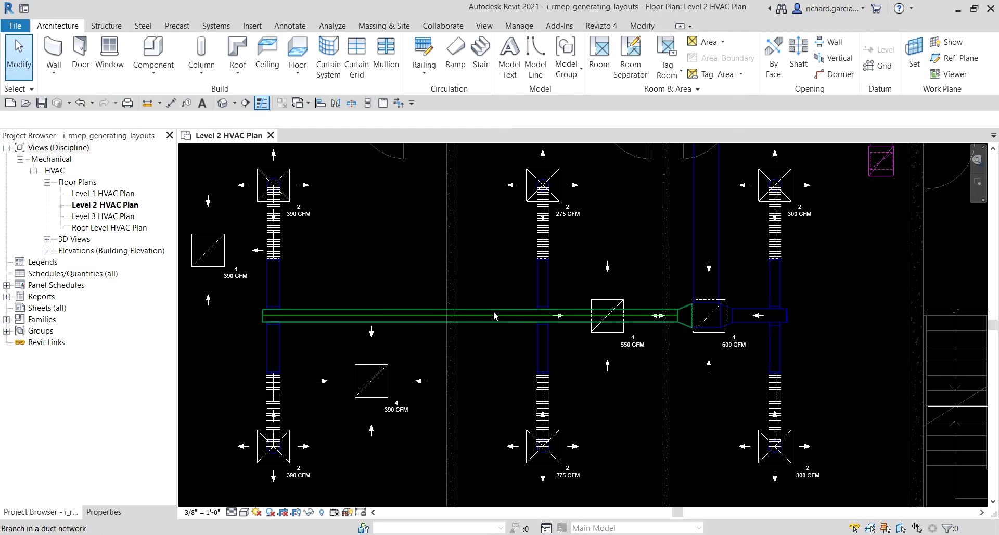
{"action": "key", "text": "Tab"}
{"action": "key", "text": "Tab"}
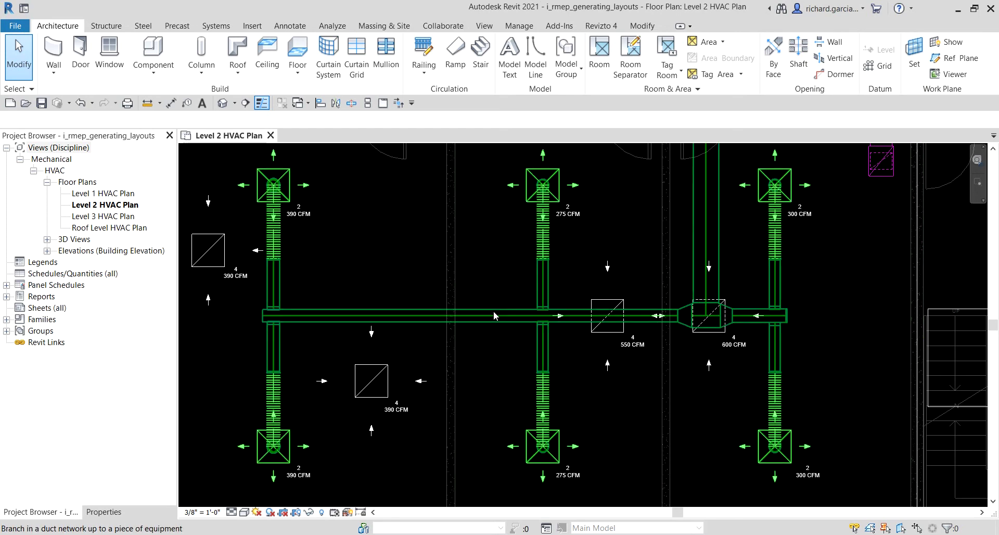
{"action": "left_click", "coordinate": [493, 311]}
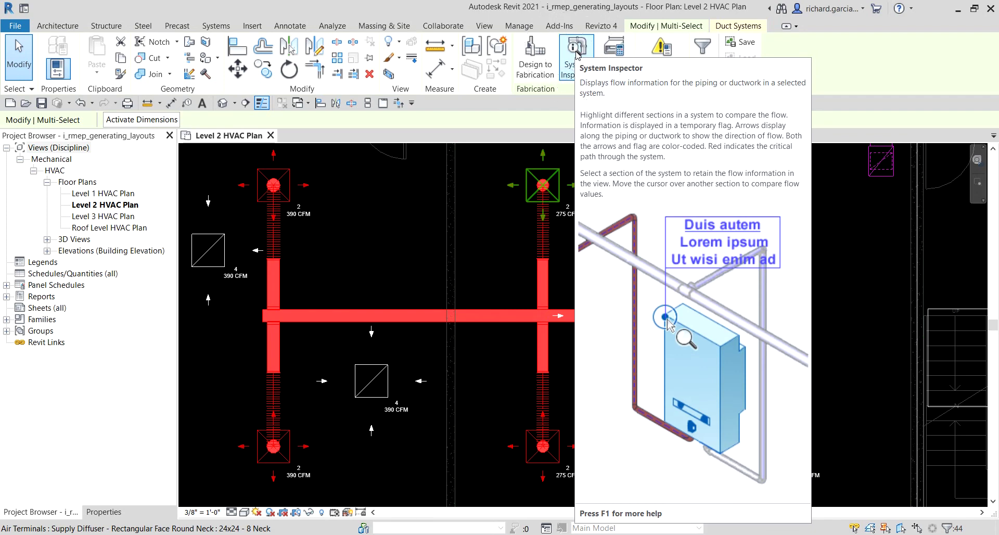
{"action": "left_click", "coordinate": [578, 70]}
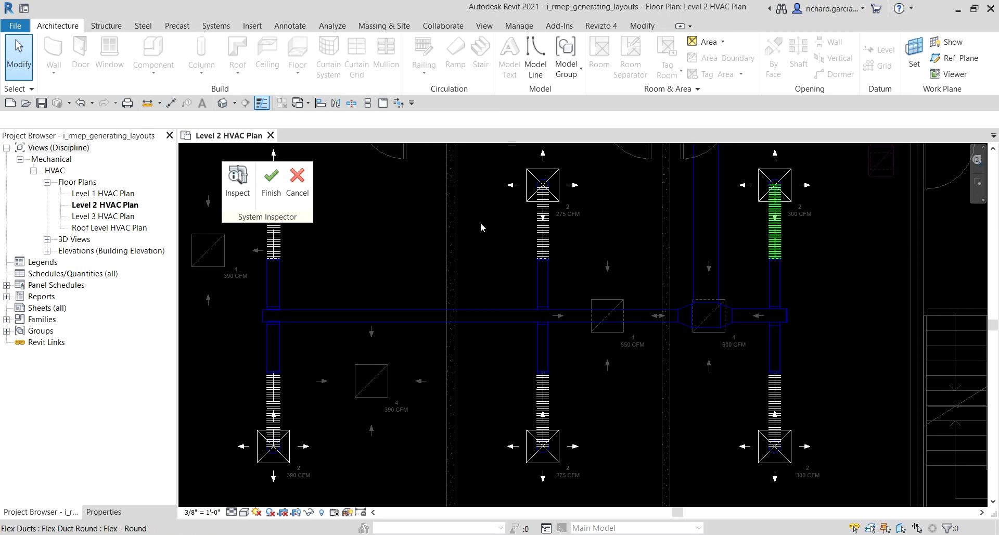
Inspect flow, static pressure and pressure loss in the long horizontal main, the middle branch, the equipment feed duct and the short east duct
{"action": "left_click", "coordinate": [238, 185]}
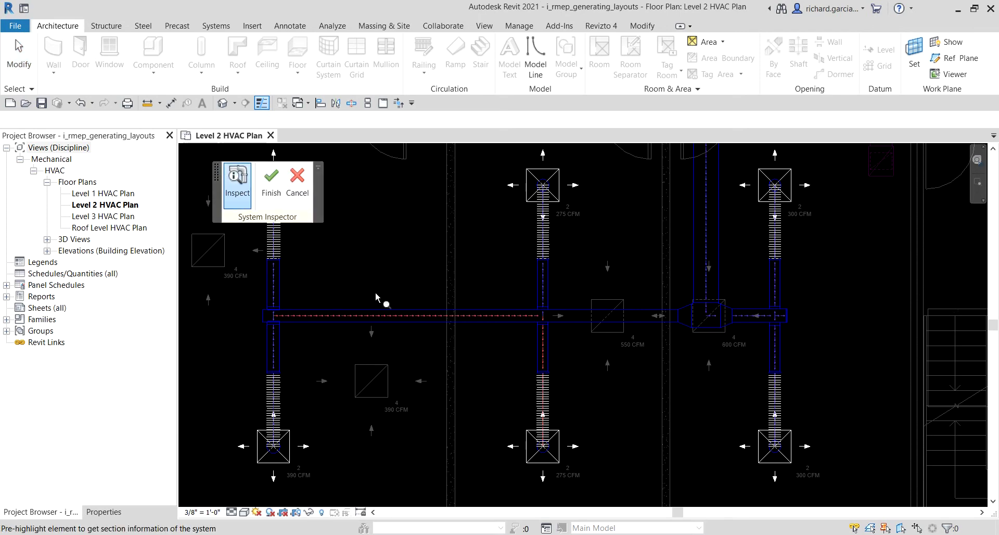
{"action": "mouse_move", "coordinate": [425, 312]}
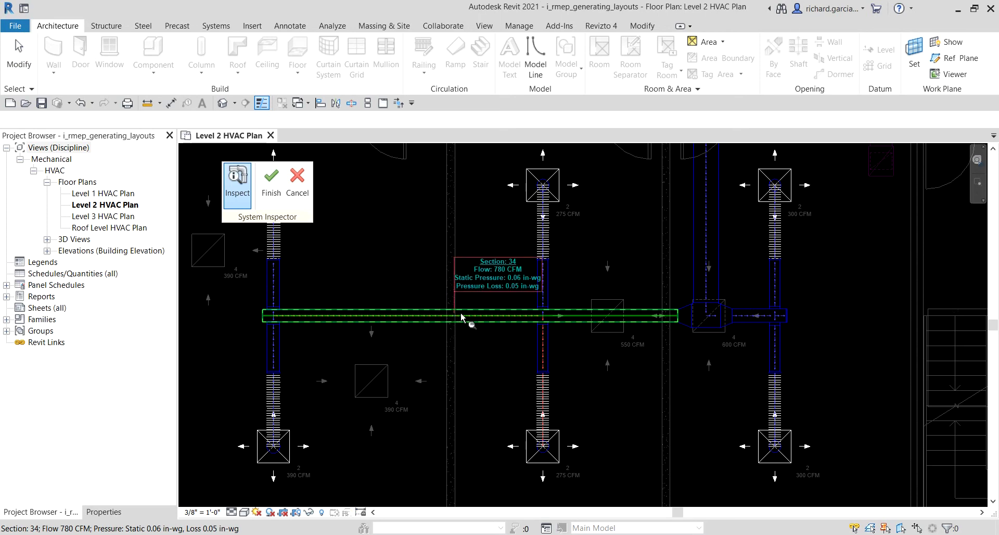
{"action": "mouse_move", "coordinate": [543, 289]}
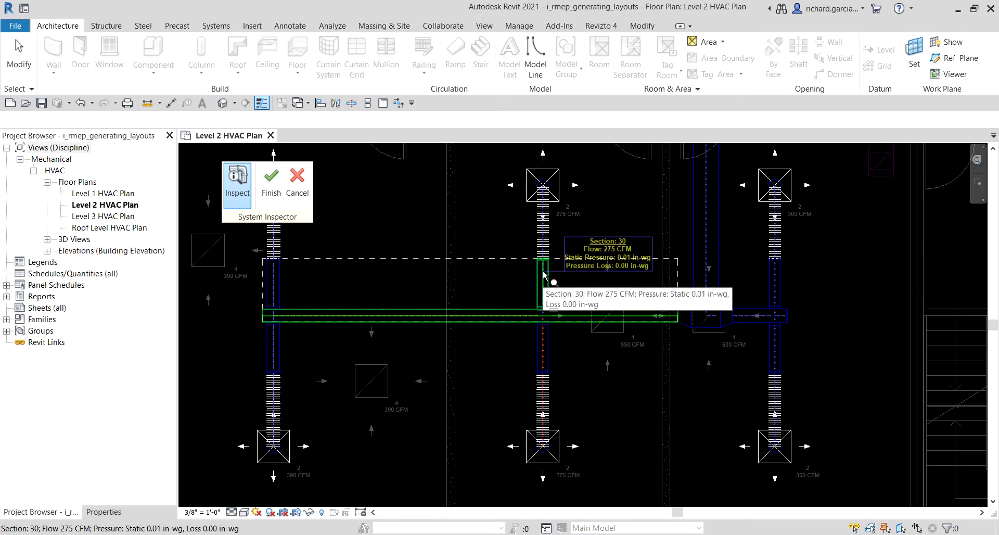
{"action": "mouse_move", "coordinate": [709, 219]}
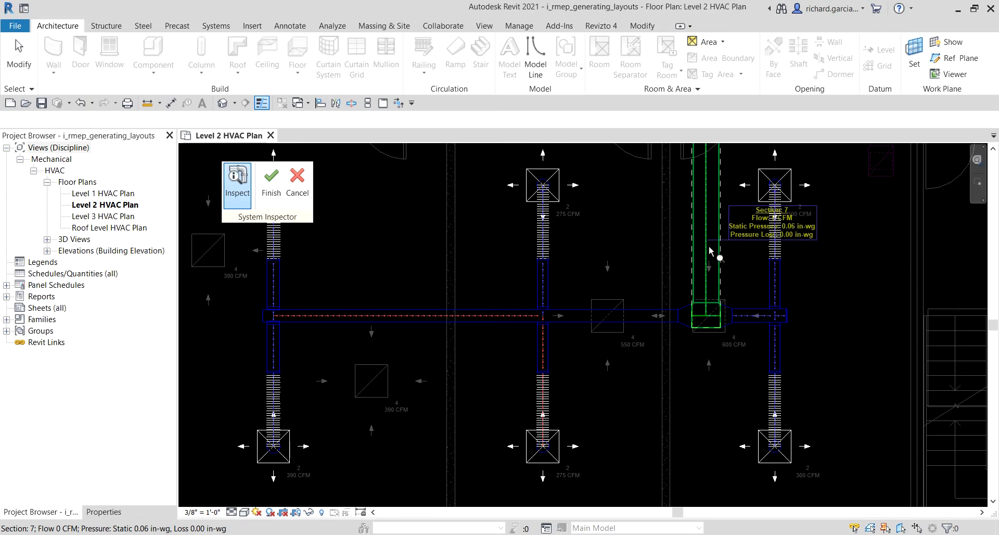
{"action": "mouse_move", "coordinate": [760, 313]}
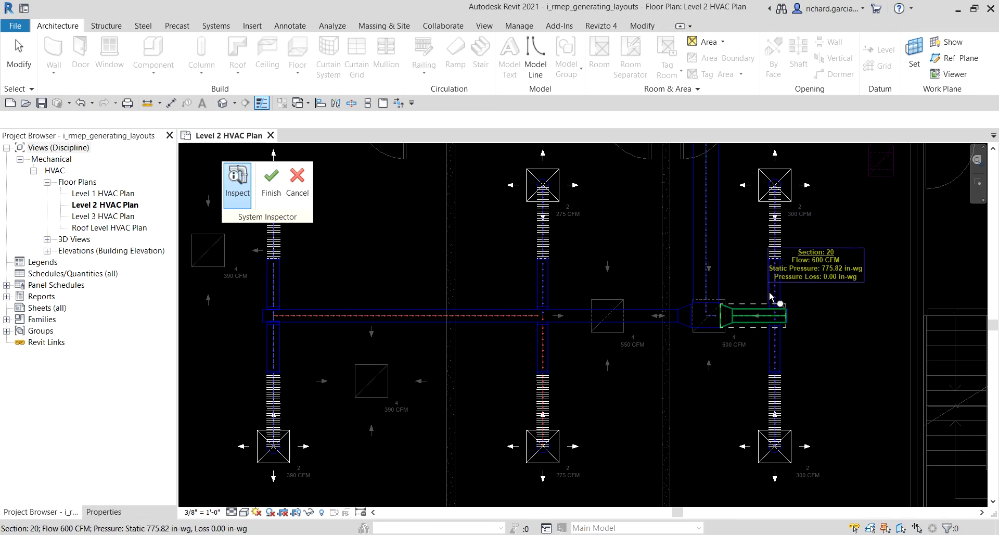
Compare the long horizontal main's flow and pressure values with the adjoining branches along the critical path, and finish System Inspector
{"action": "mouse_move", "coordinate": [719, 321]}
{"action": "mouse_move", "coordinate": [619, 317]}
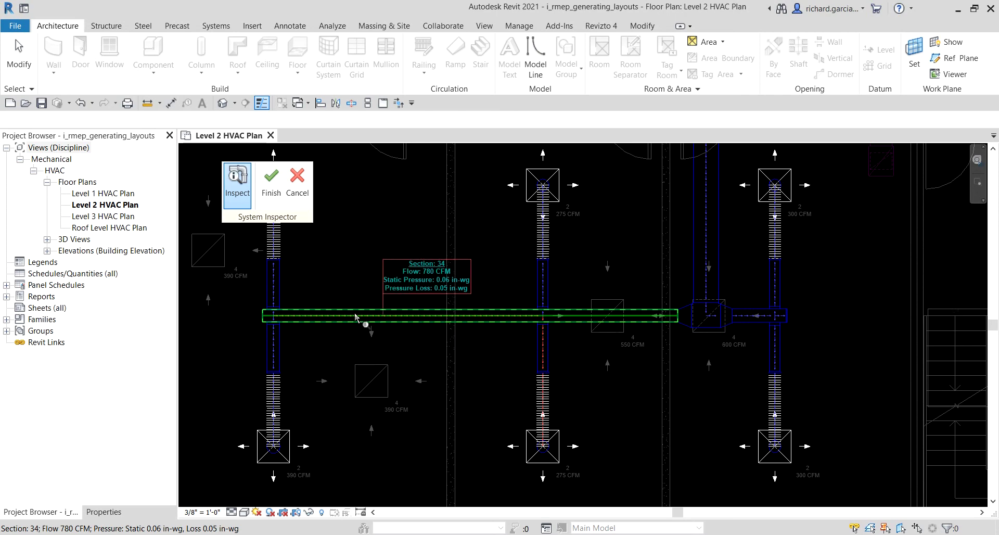
{"action": "mouse_move", "coordinate": [279, 287]}
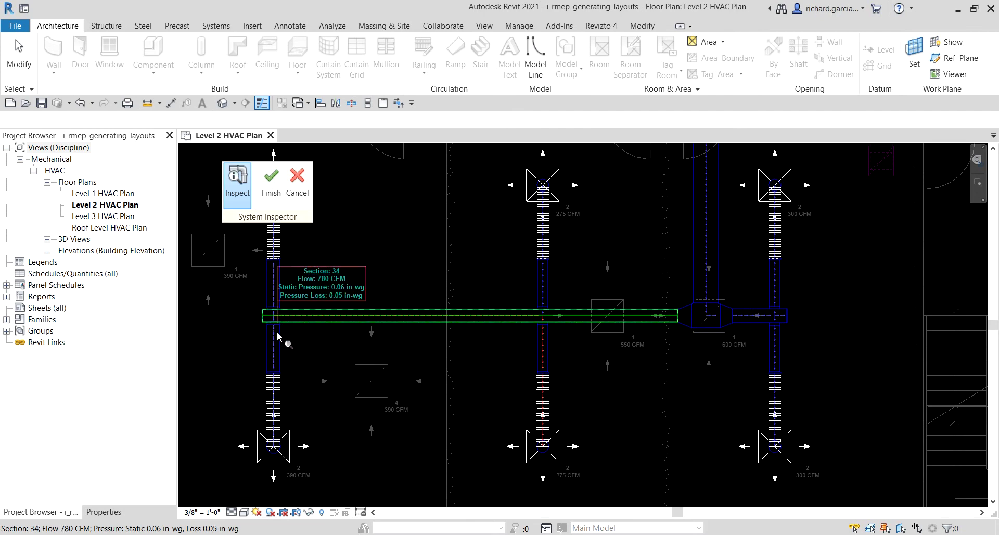
{"action": "mouse_move", "coordinate": [384, 312]}
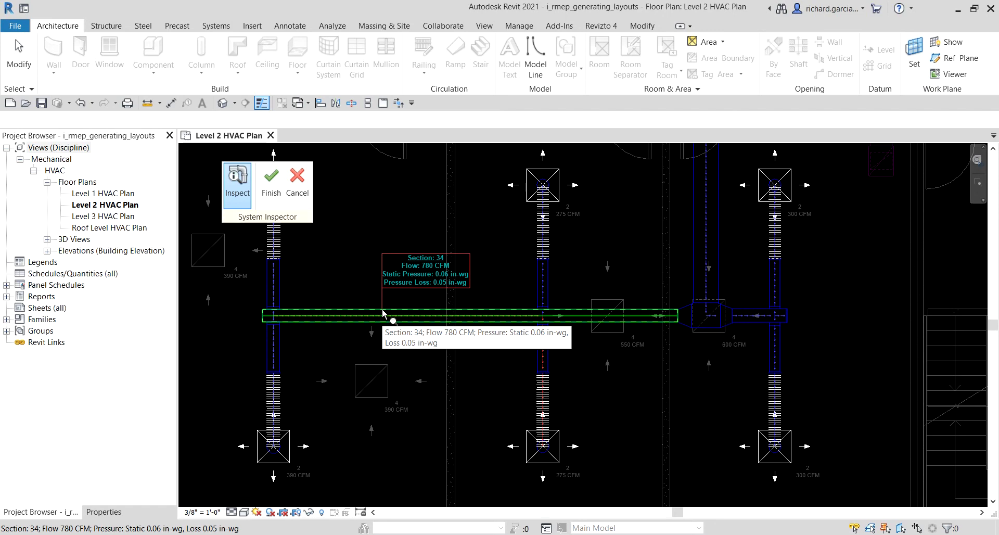
{"action": "mouse_move", "coordinate": [544, 395]}
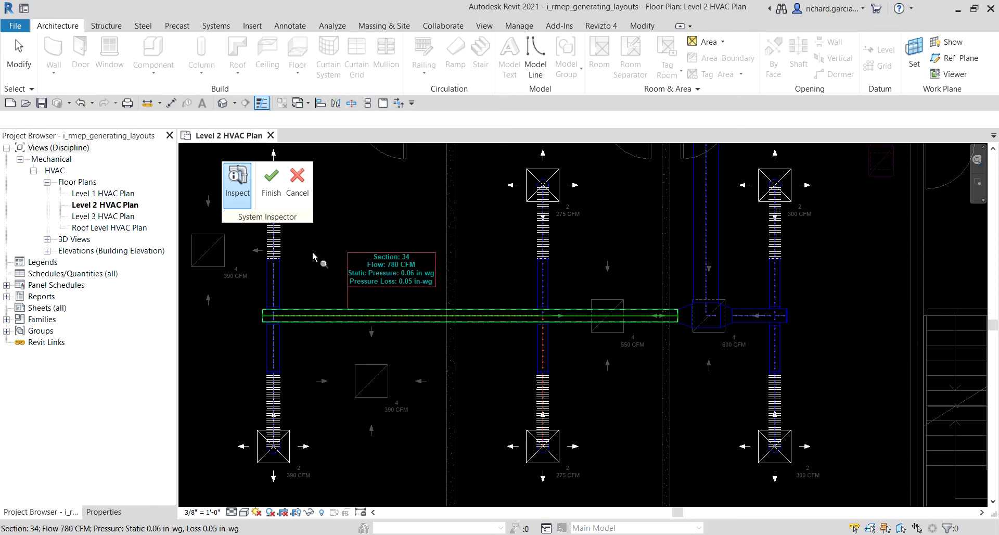
{"action": "left_click", "coordinate": [275, 187]}
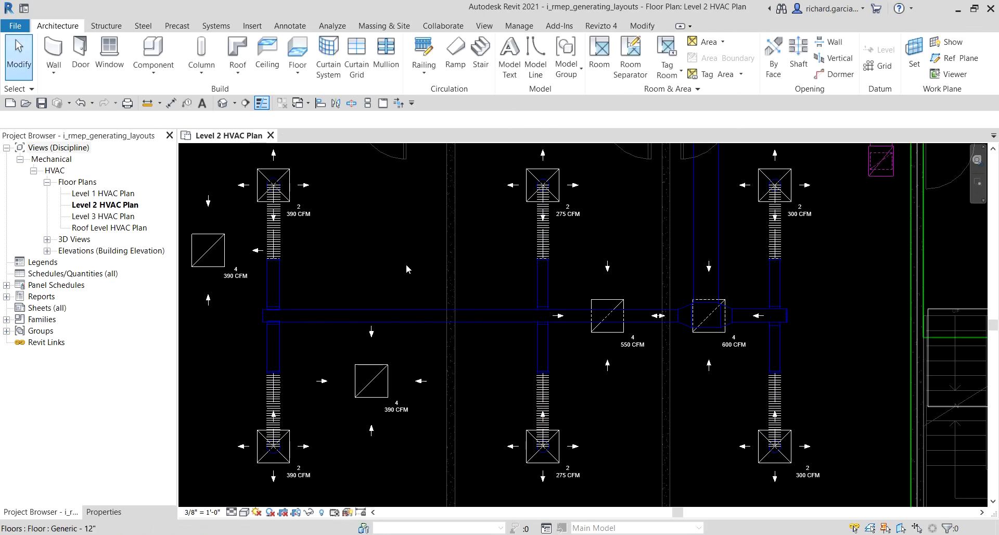
{"action": "scroll", "coordinate": [406, 264], "scroll_direction": "down", "scroll_amount": 2}
{"action": "middle_click_drag", "start_coordinate": [391, 268], "coordinate": [440, 293]}
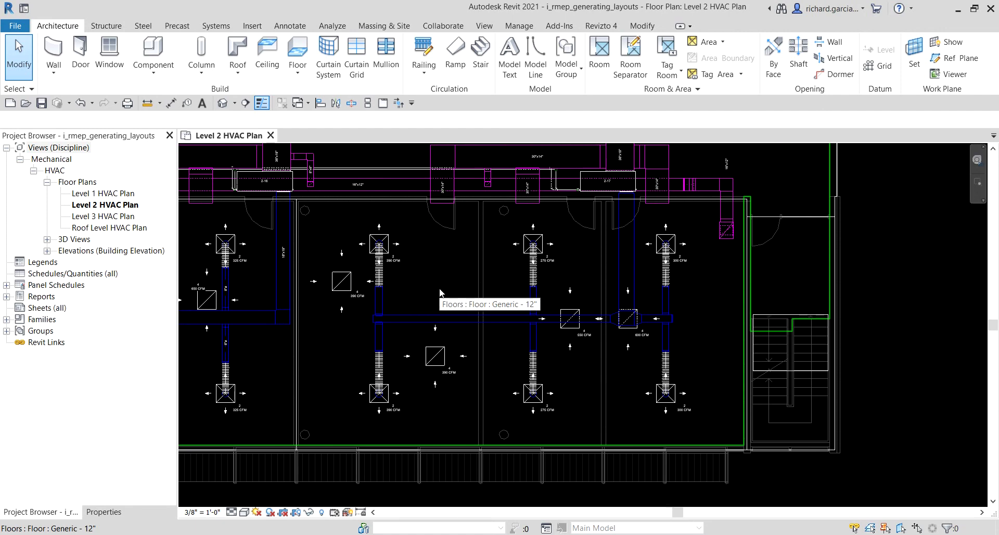
{"action": "key", "text": "Tab"}
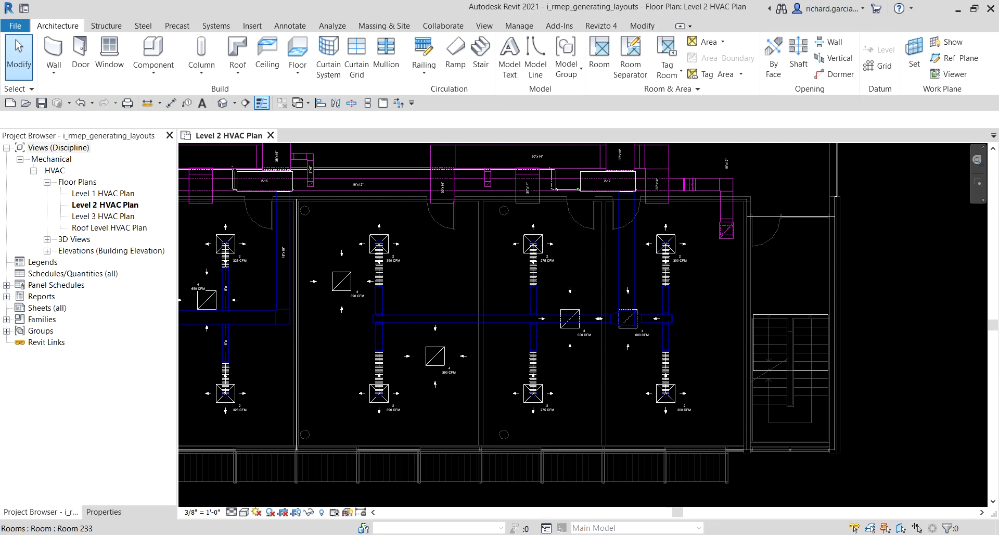